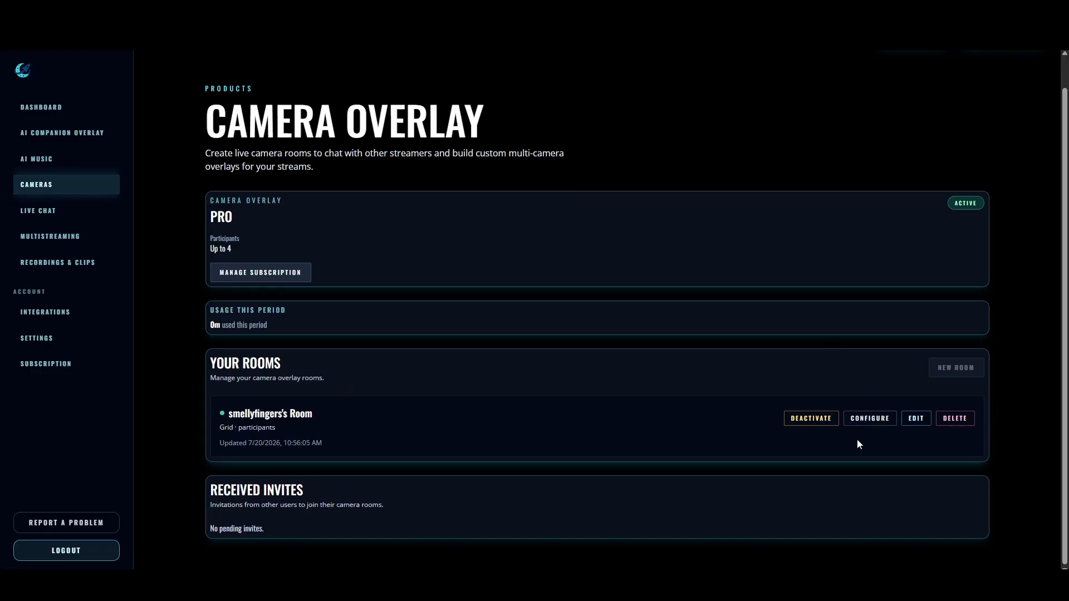
# - Open the existing camera room's settings for editing and choose 1080p (1920 x 1080) as the video resolution
pyautogui.click(915, 418)
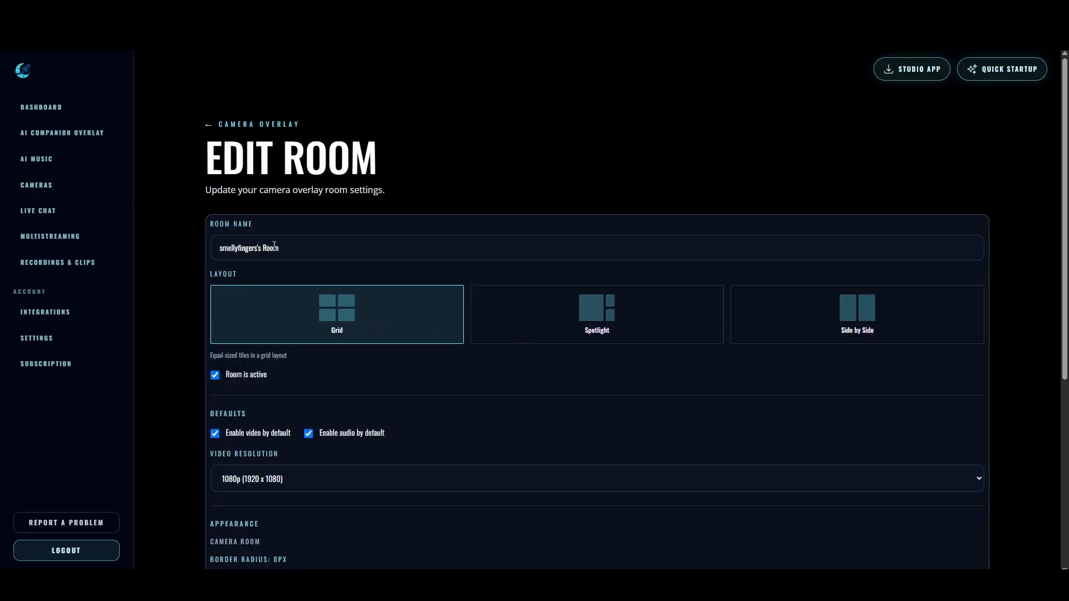
pyautogui.scroll(-3, 199, 264)
pyautogui.scroll(3, 199, 263)
pyautogui.scroll(-2, 183, 279)
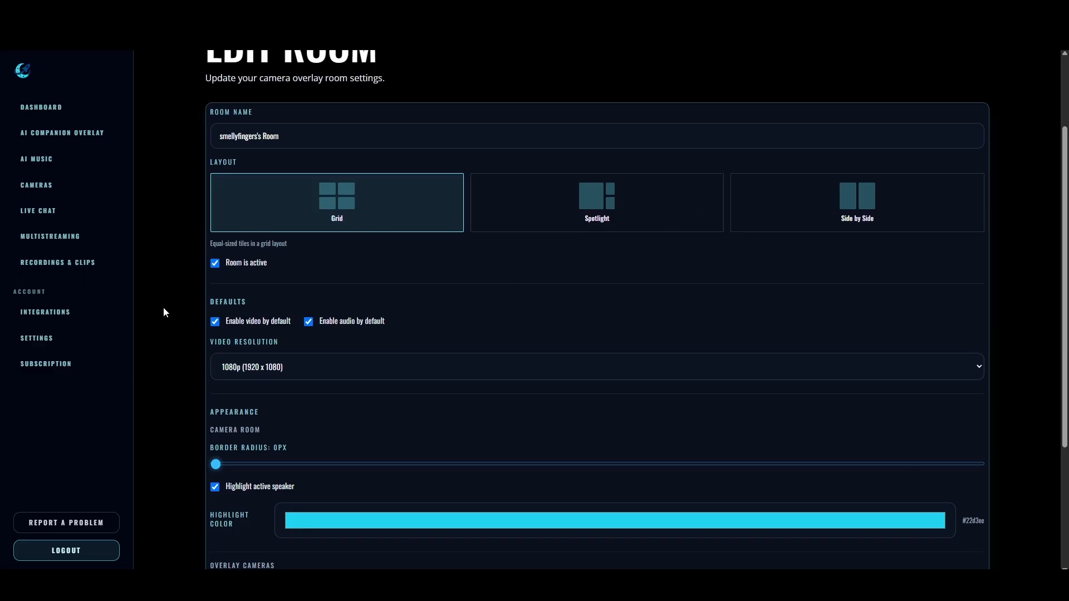
pyautogui.scroll(-2, 164, 222)
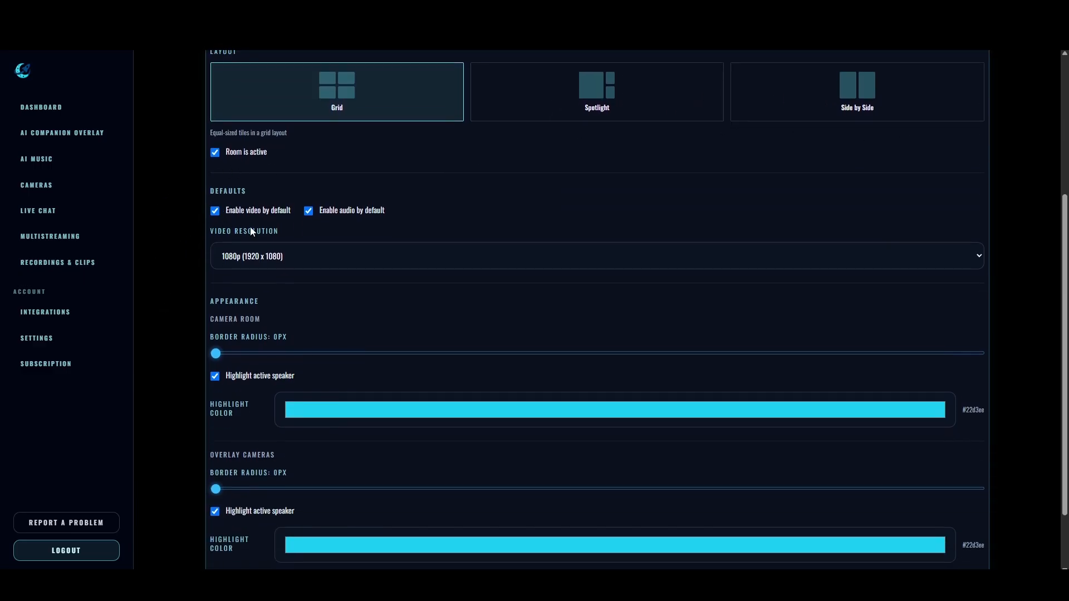
pyautogui.click(315, 254)
pyautogui.click(270, 294)
# - Turn off active-speaker highlighting for the overlay cameras and save the room changes
pyautogui.scroll(-2, 165, 311)
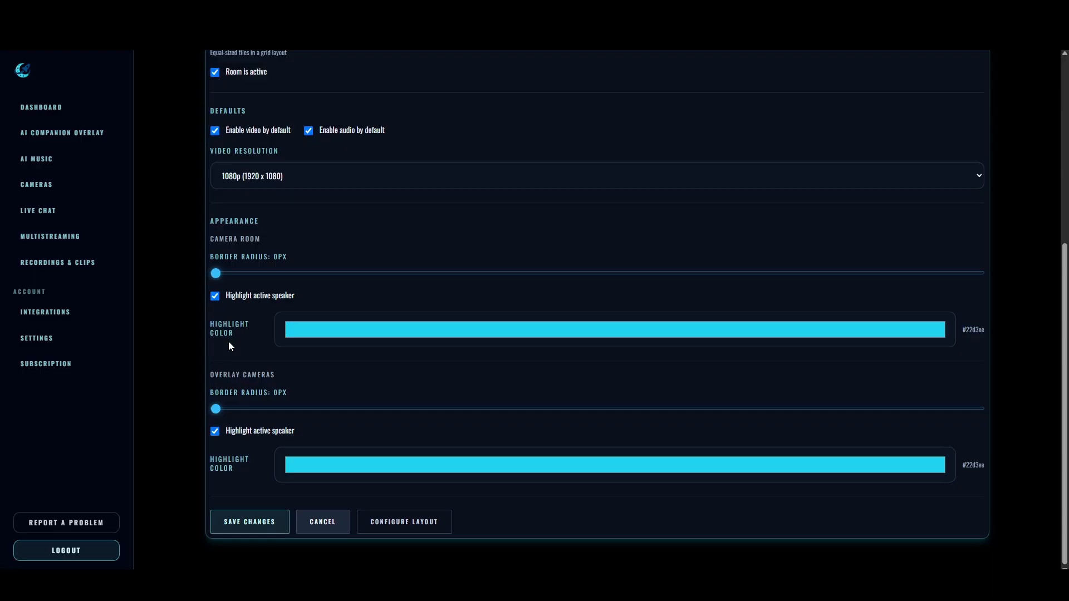
pyautogui.click(215, 431)
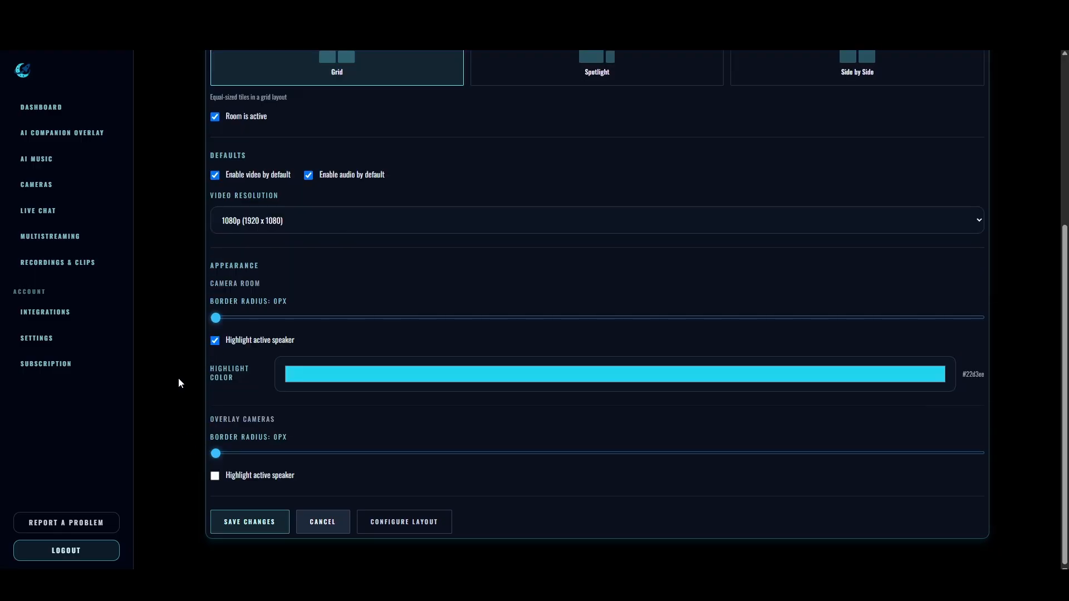
pyautogui.click(249, 521)
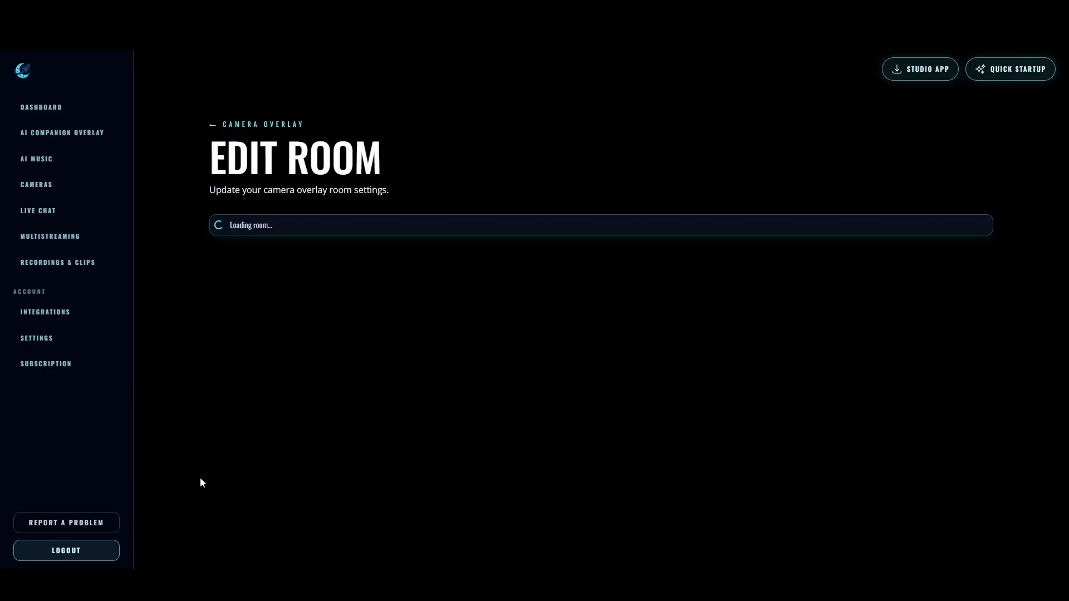
# - Open the layout configuration of the camera room
pyautogui.scroll(-5, 184, 394)
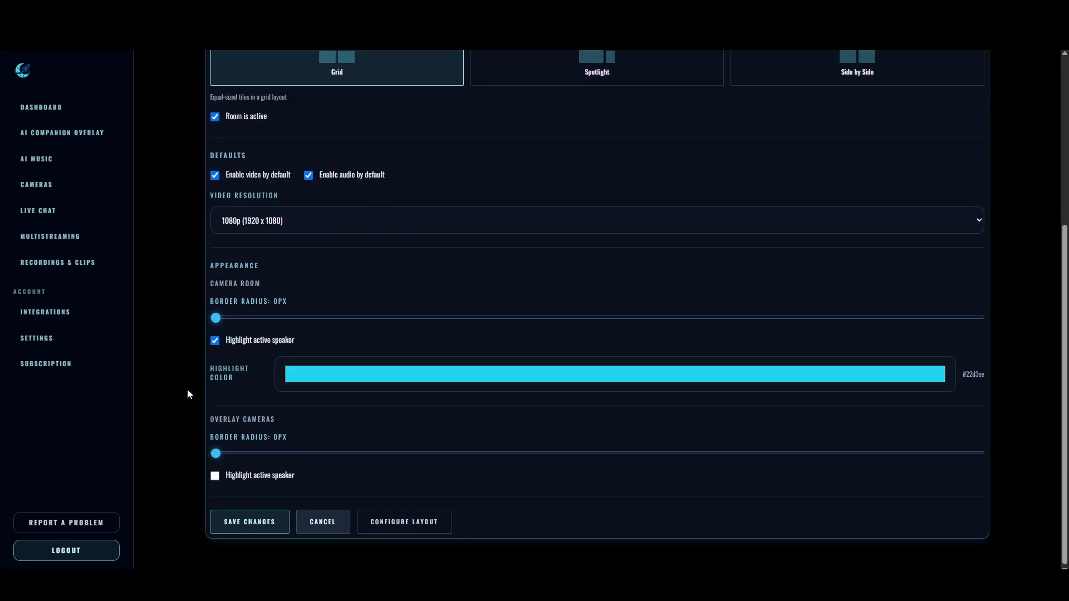
pyautogui.click(405, 521)
pyautogui.click(31, 185)
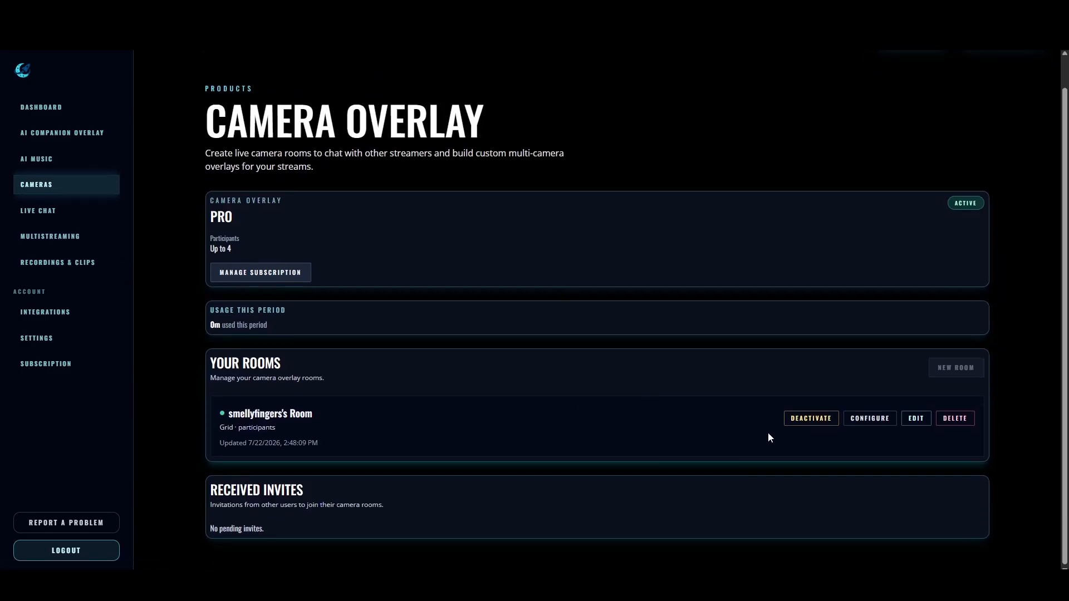
pyautogui.click(863, 426)
pyautogui.scroll(-2, 162, 275)
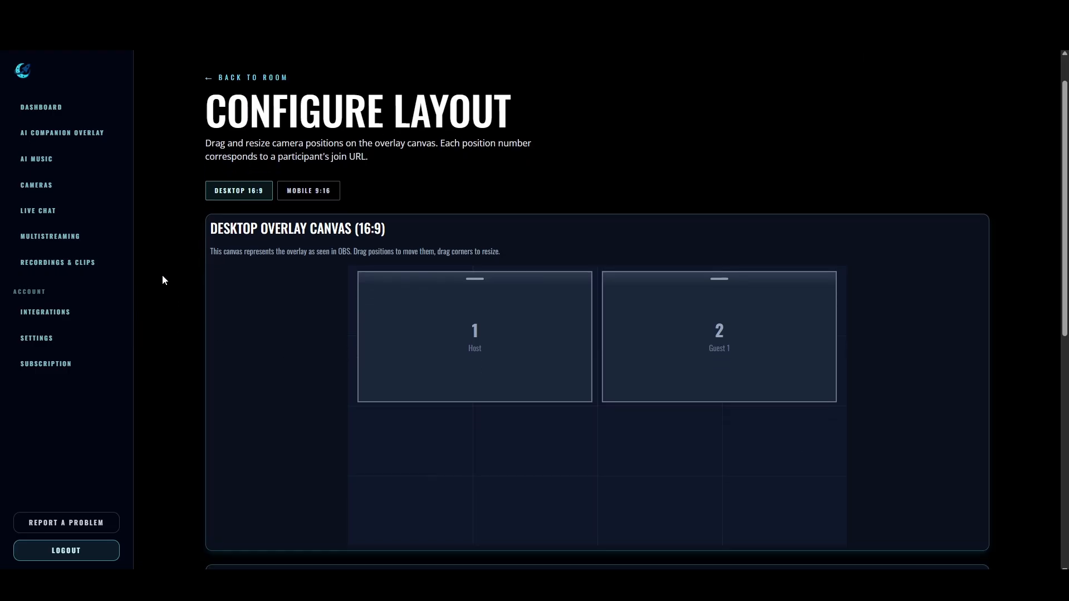
# - View the mobile 9:16 canvas, and return to the desktop 16:9 canvas
pyautogui.scroll(1, 204, 126)
pyautogui.click(312, 183)
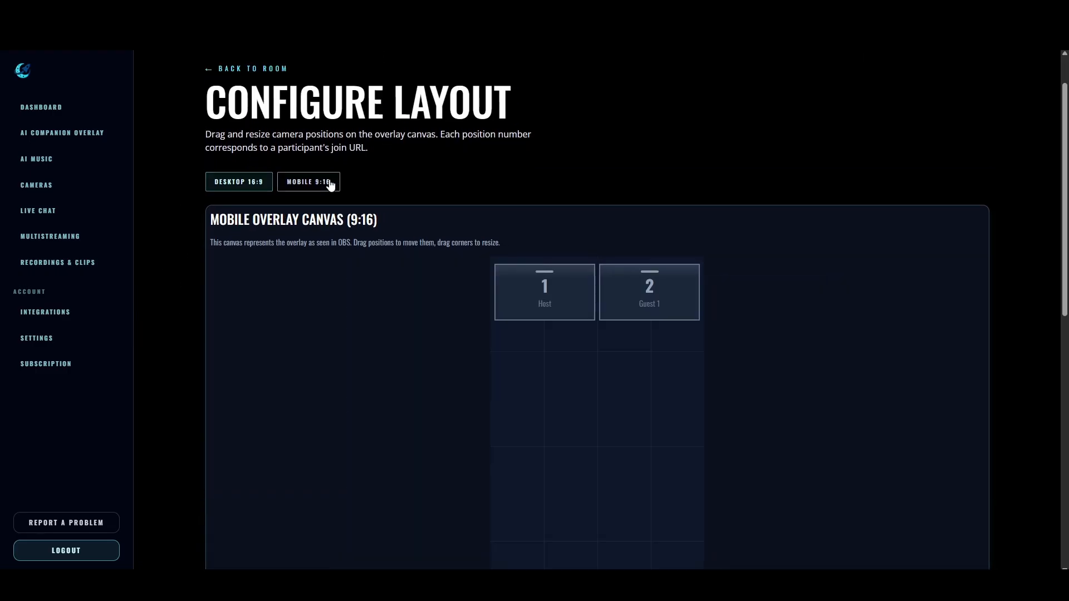
pyautogui.click(239, 184)
pyautogui.scroll(-4, 189, 252)
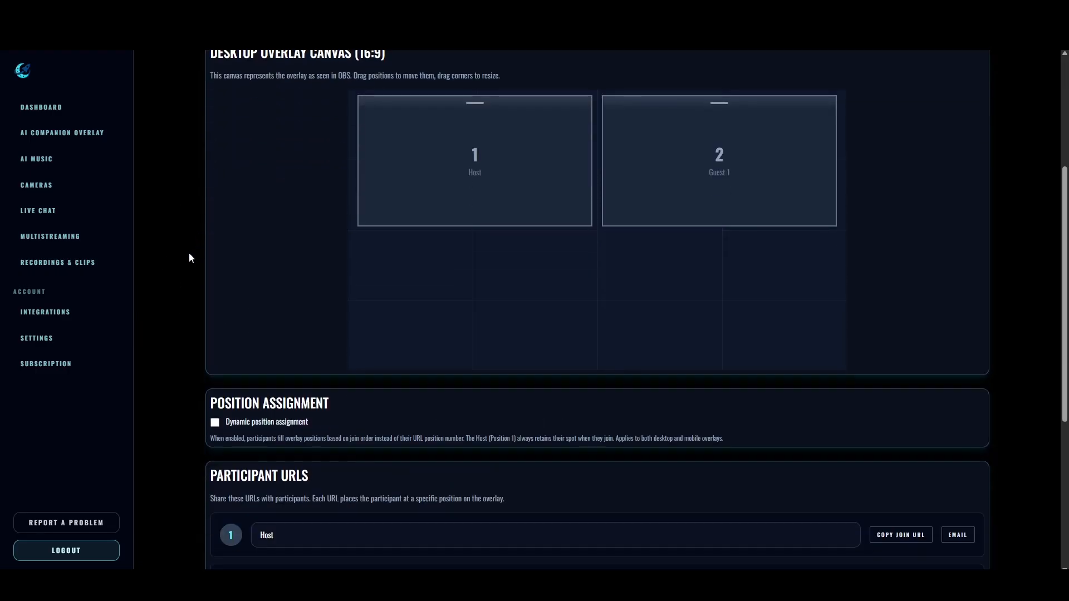
# - Shrink the Host camera to about a quarter of the desktop canvas width and place it in the upper-left corner
pyautogui.scroll(3, 189, 252)
pyautogui.click(511, 278)
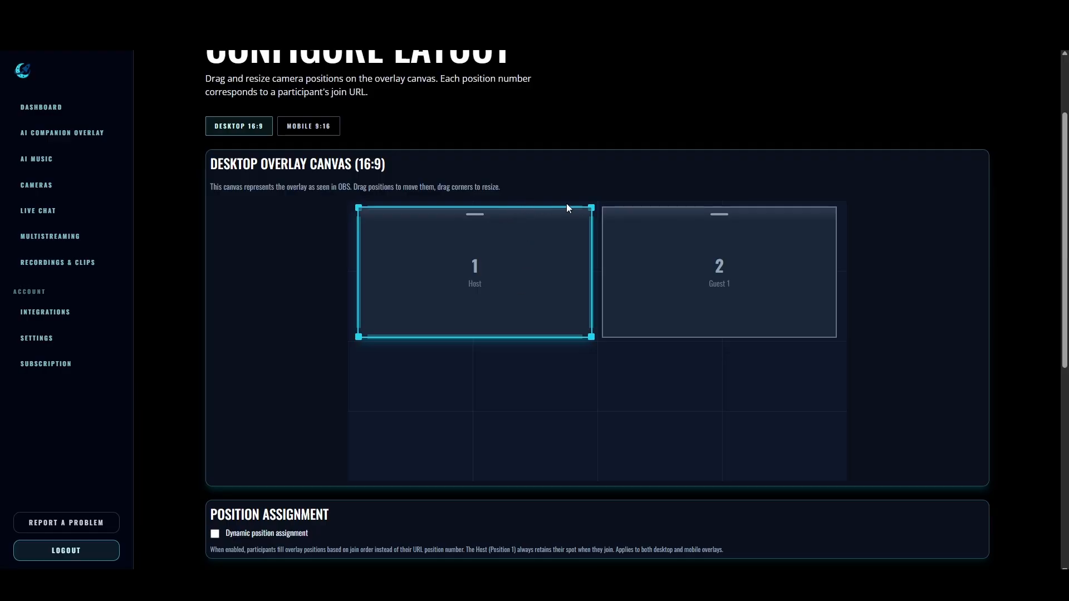
pyautogui.moveTo(591, 209); pyautogui.dragTo(473, 269)
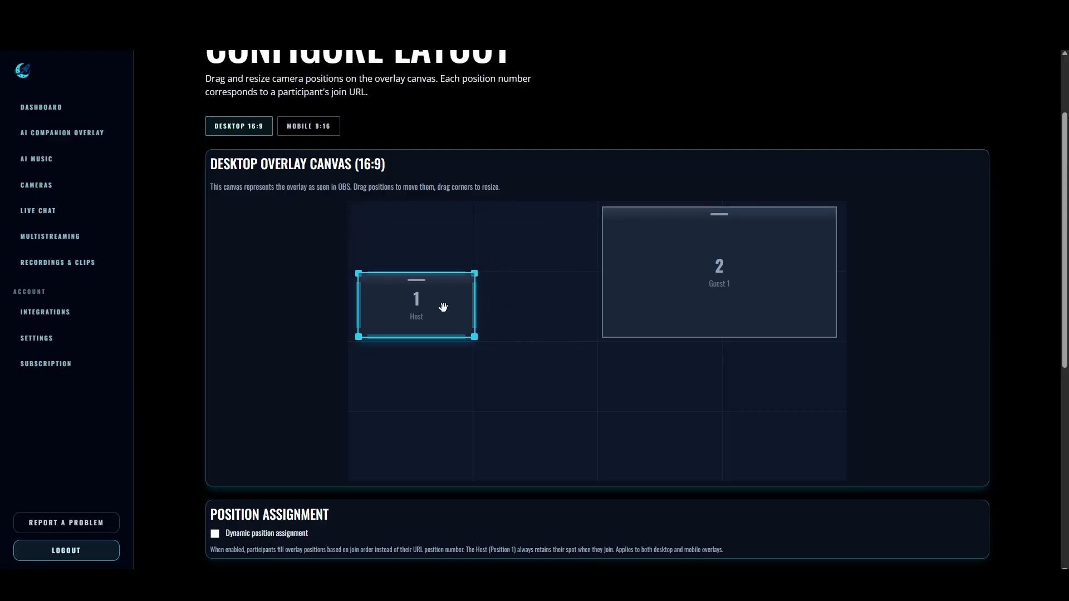
pyautogui.moveTo(430, 308); pyautogui.dragTo(470, 269)
# - Shrink the Guest 1 camera to match the Host camera's size and place it directly beside the Host
pyautogui.moveTo(725, 284)
pyautogui.mouseDown()
pyautogui.moveTo(742, 287)
pyautogui.moveTo(739, 277)
pyautogui.mouseUp()
pyautogui.moveTo(616, 338); pyautogui.dragTo(716, 269)
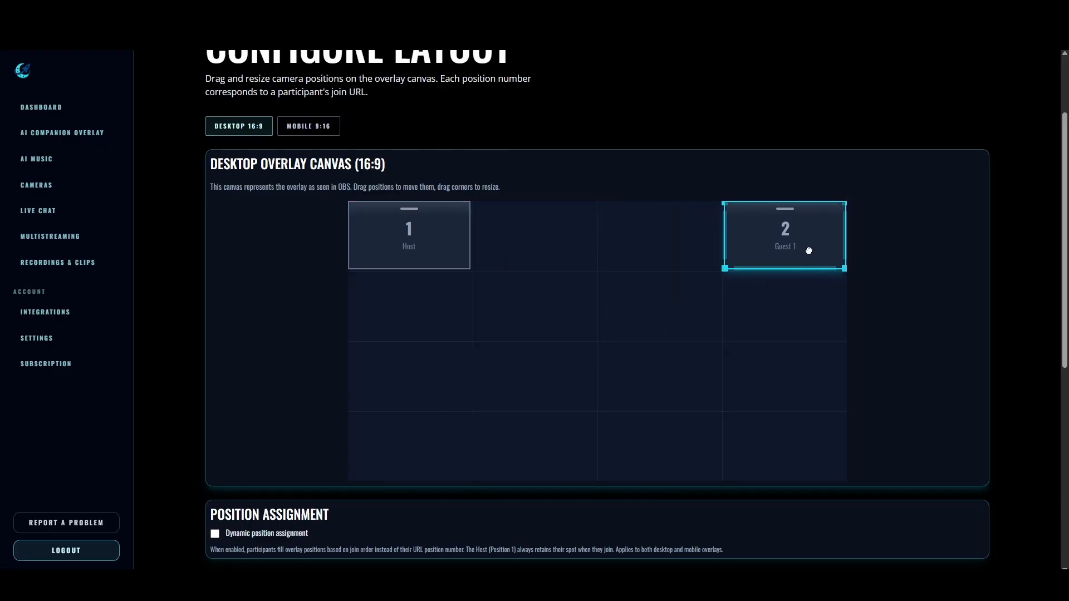
pyautogui.moveTo(809, 248); pyautogui.dragTo(554, 234)
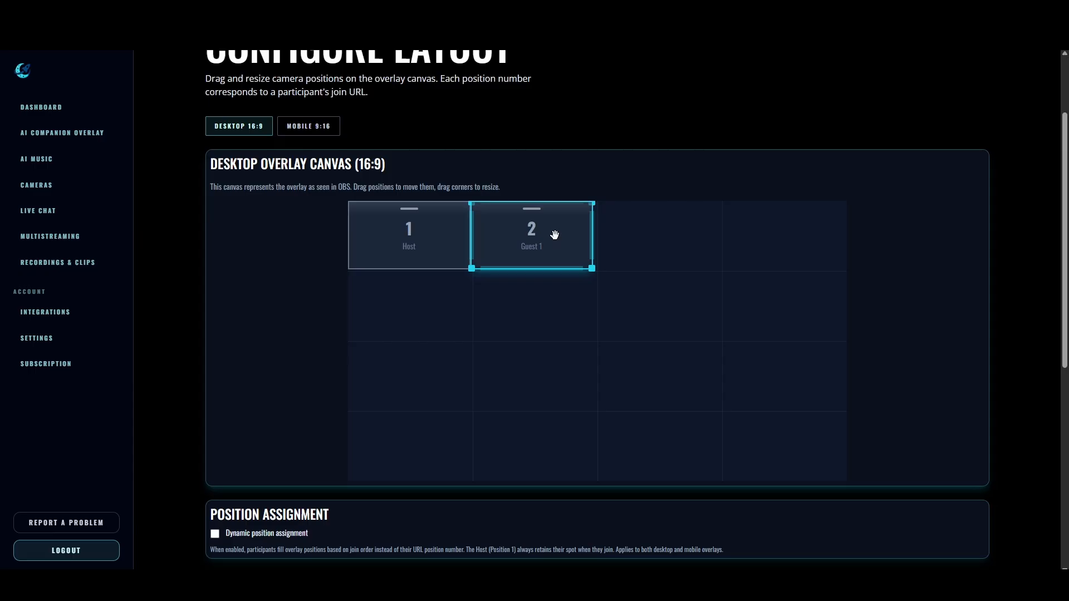
pyautogui.click(269, 271)
# - Add a third camera position to the room's participants
pyautogui.scroll(-5, 390, 312)
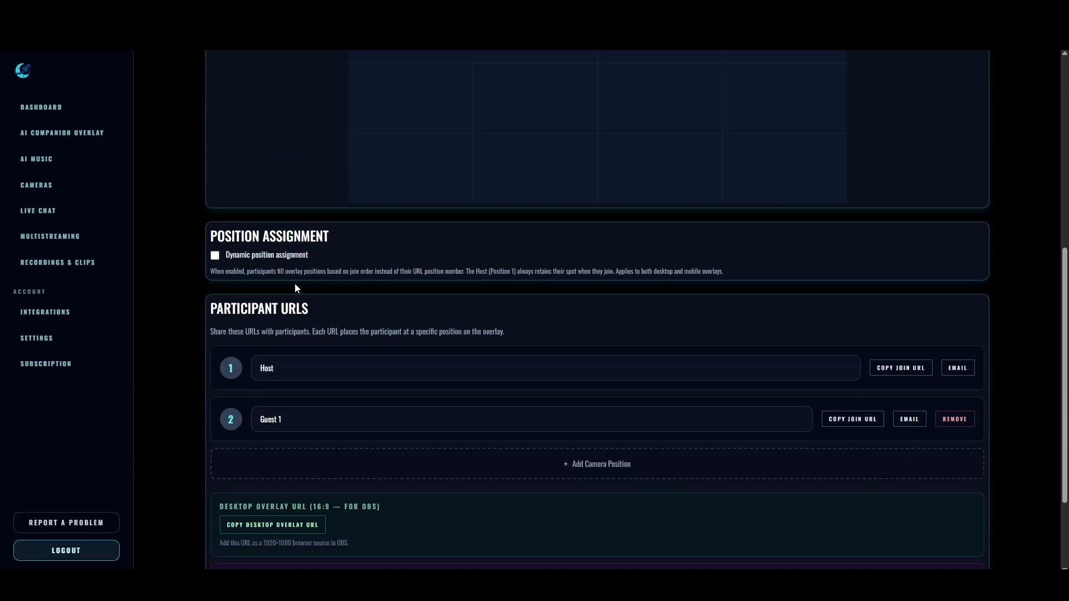
pyautogui.scroll(6, 389, 278)
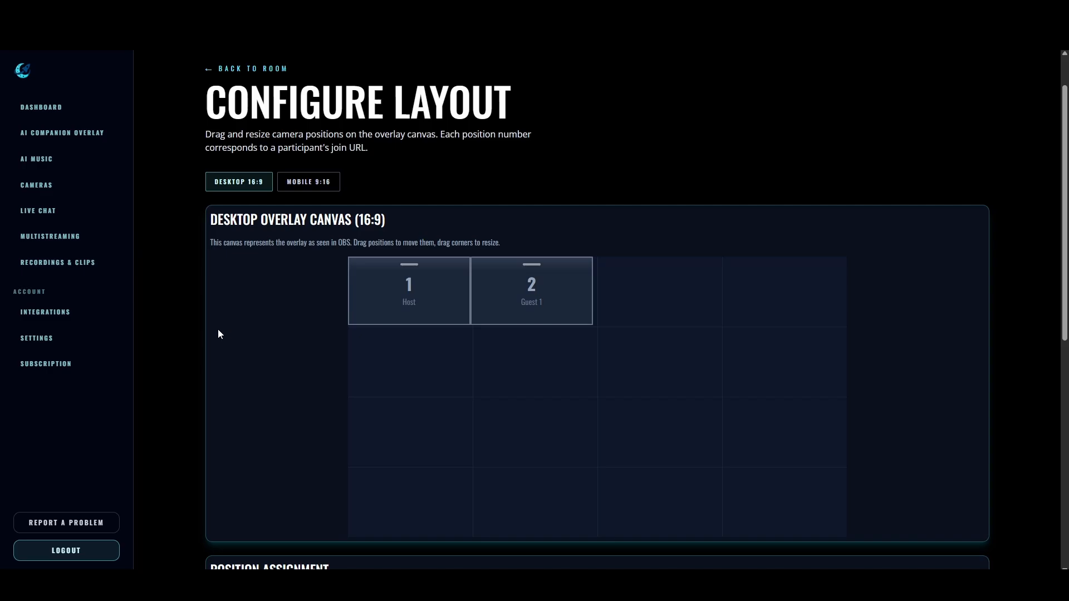
pyautogui.scroll(-4, 292, 303)
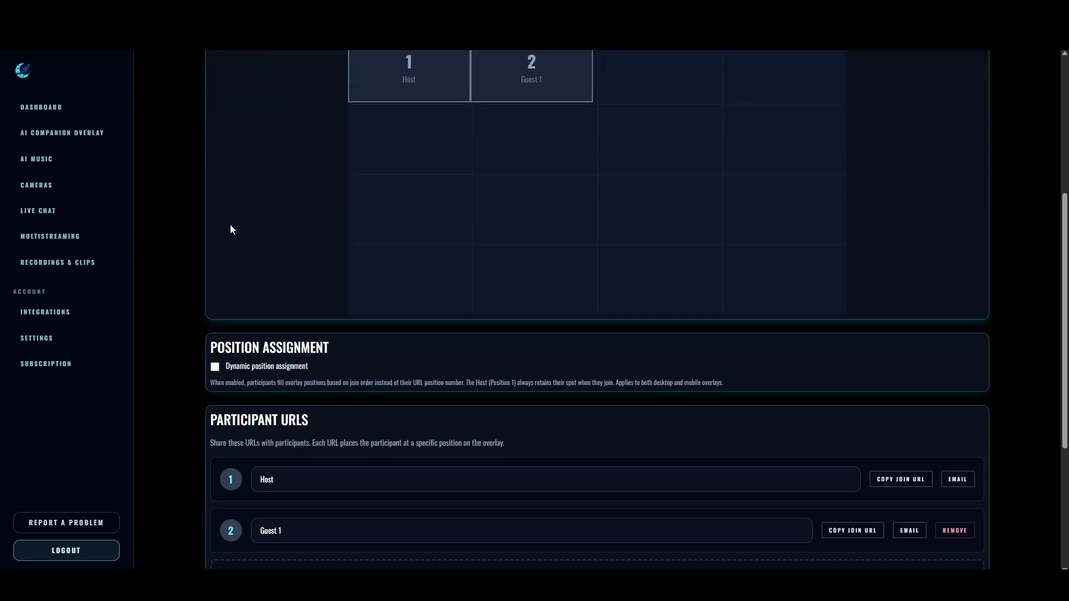
pyautogui.scroll(-4, 231, 230)
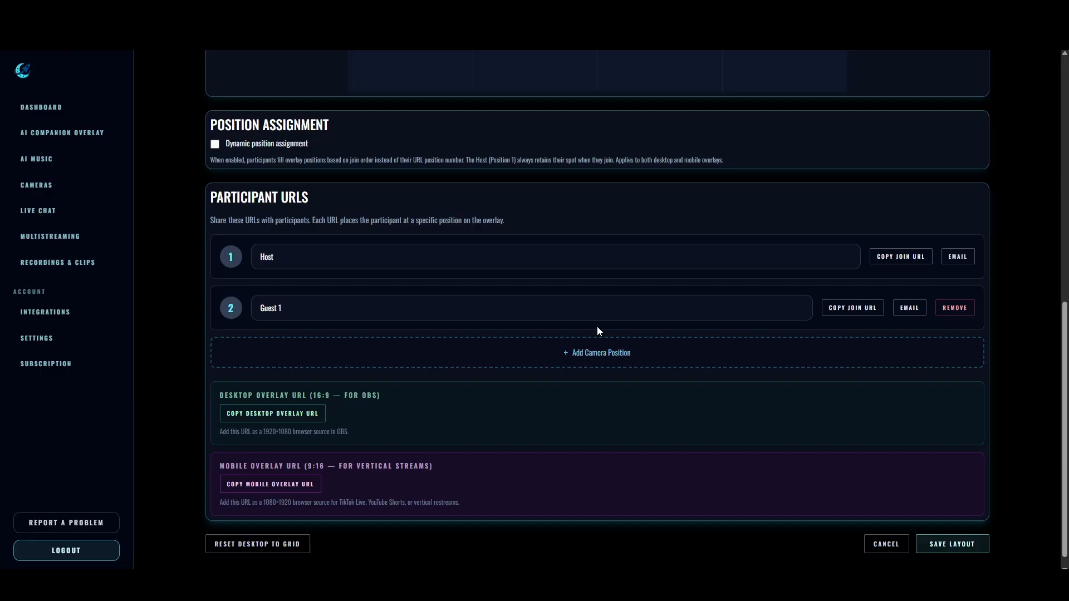
pyautogui.click(598, 343)
# - Shrink the Guest 2 camera to match the other cameras and place it in the canvas's lower-left corner
pyautogui.scroll(5, 433, 362)
pyautogui.click(445, 300)
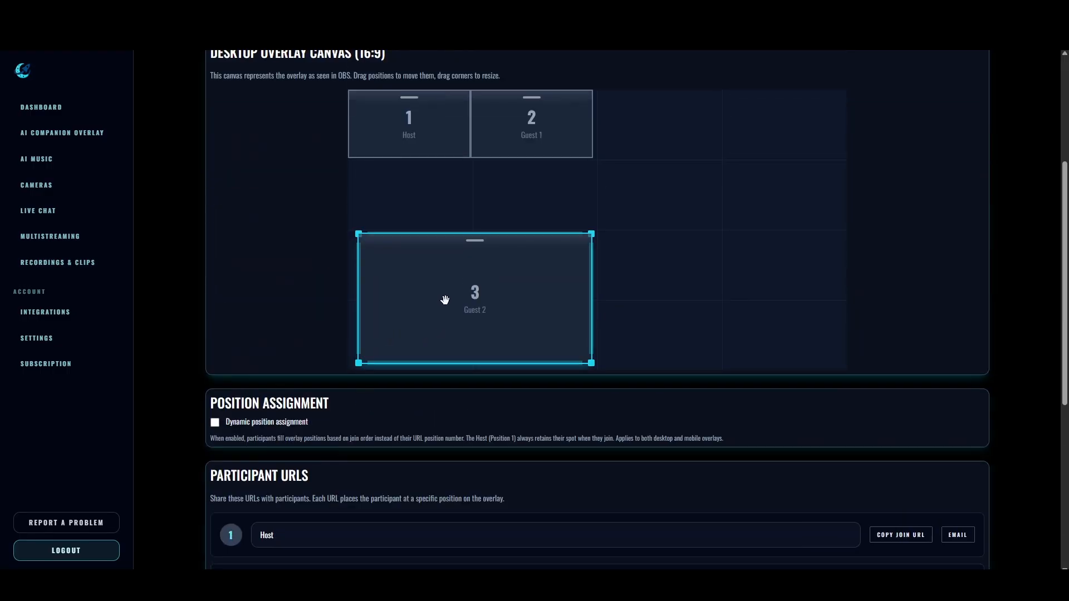
pyautogui.moveTo(359, 237); pyautogui.dragTo(519, 291)
pyautogui.moveTo(589, 319); pyautogui.dragTo(400, 337)
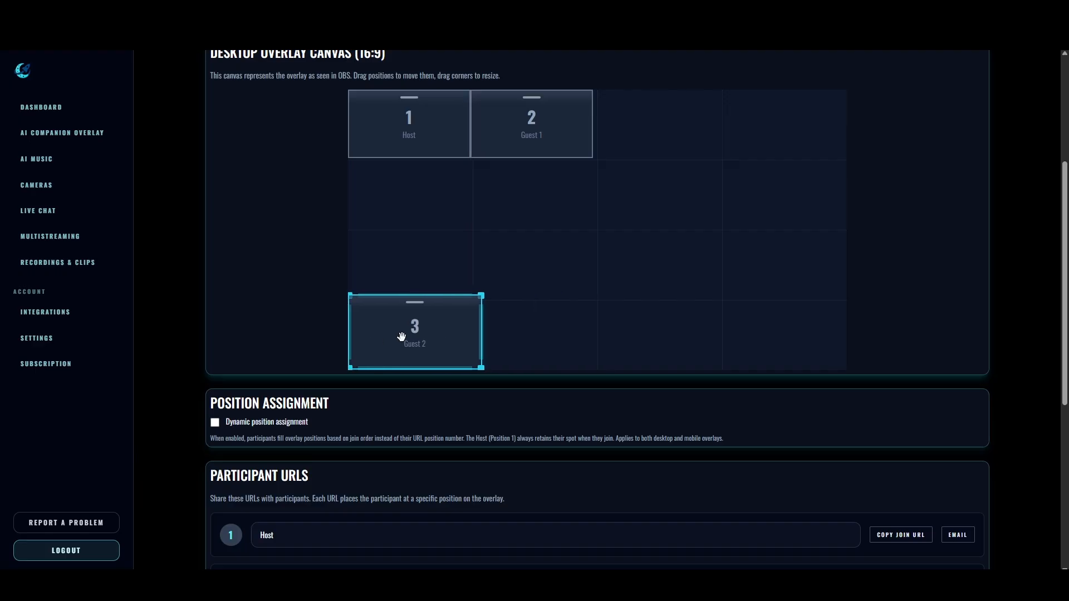
pyautogui.moveTo(480, 296); pyautogui.dragTo(476, 301)
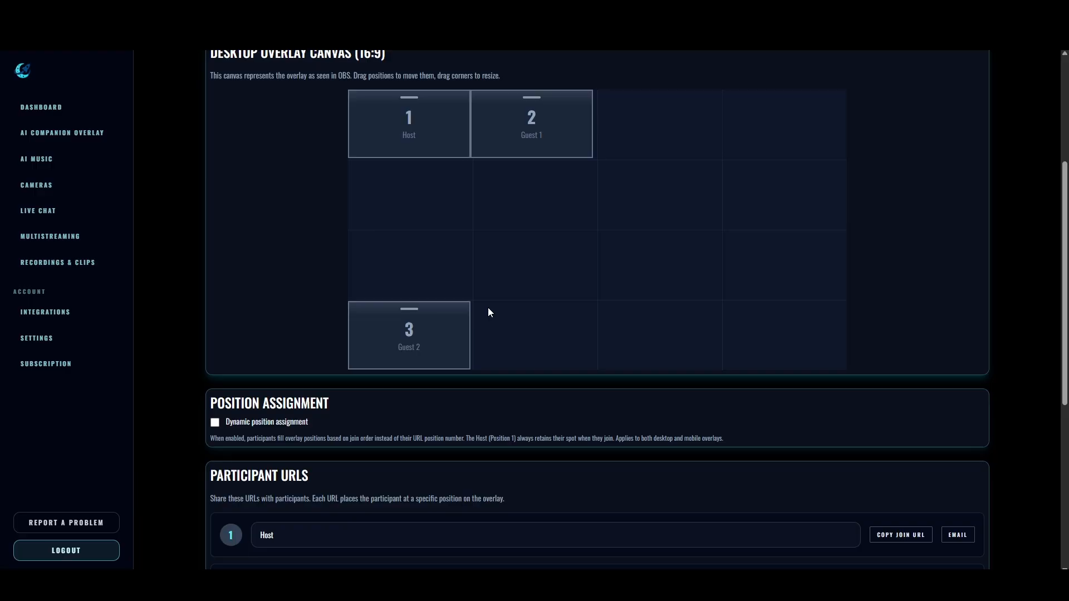
# - Move the Guest 1 camera to the canvas's upper-right corner and save the layout
pyautogui.moveTo(534, 148); pyautogui.dragTo(800, 104)
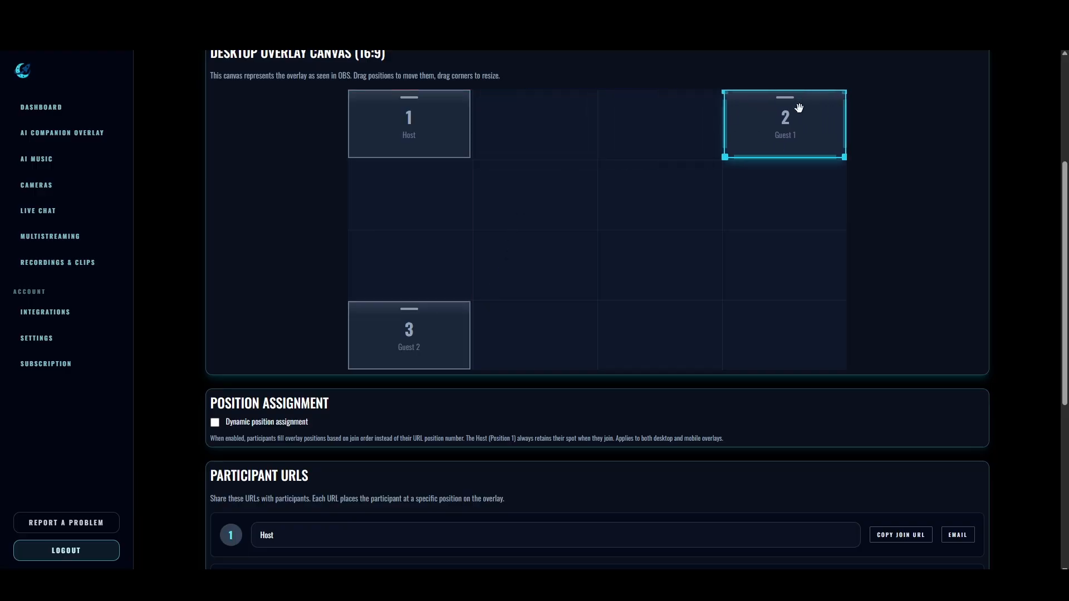
pyautogui.scroll(-5, 305, 328)
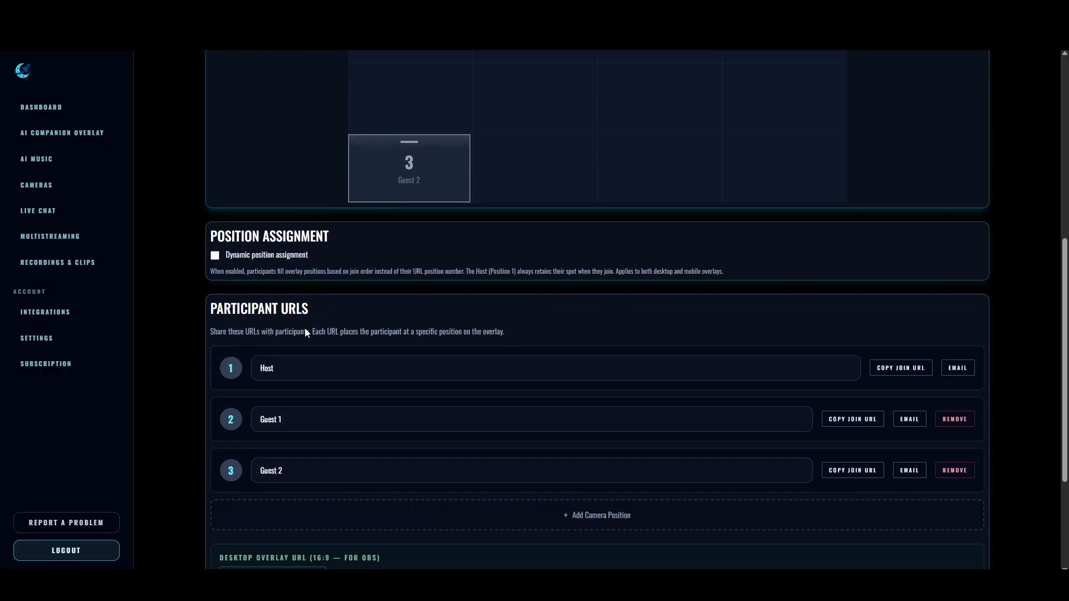
pyautogui.scroll(-1, 285, 279)
pyautogui.scroll(1, 285, 279)
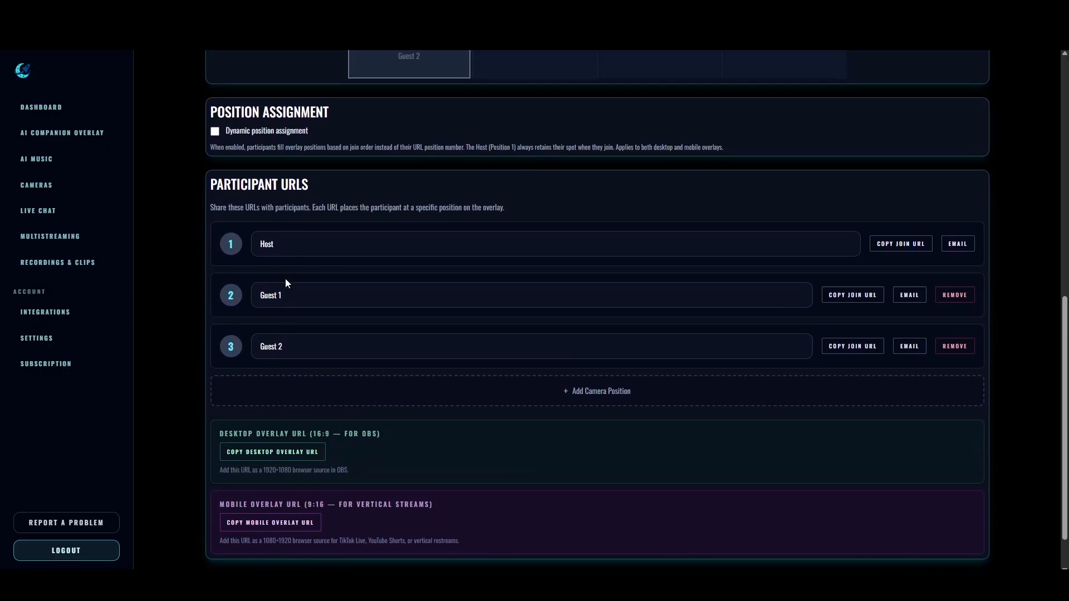
pyautogui.scroll(-1, 285, 280)
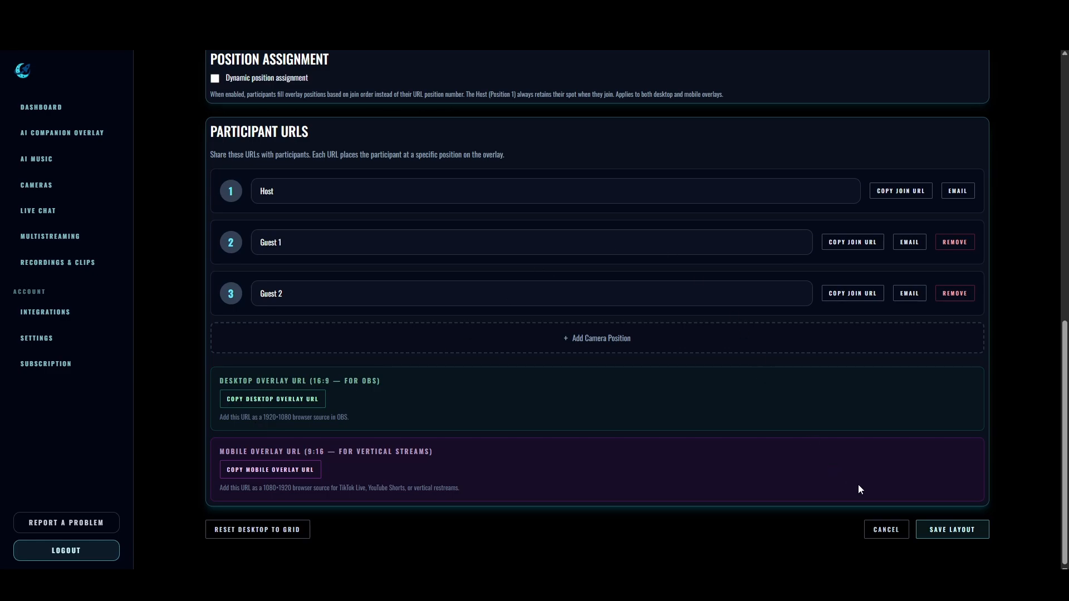
pyautogui.click(952, 530)
# - Copy the desktop overlay URL and switch to OBS Studio
pyautogui.scroll(-1, 791, 452)
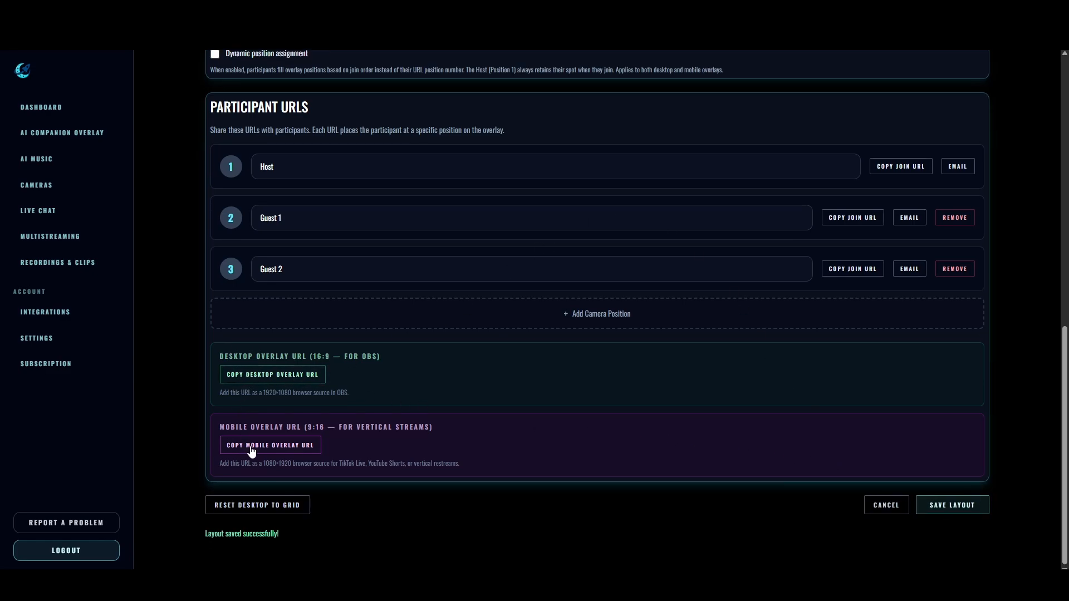
pyautogui.click(270, 378)
pyautogui.hotkey('alt', 'Tab')
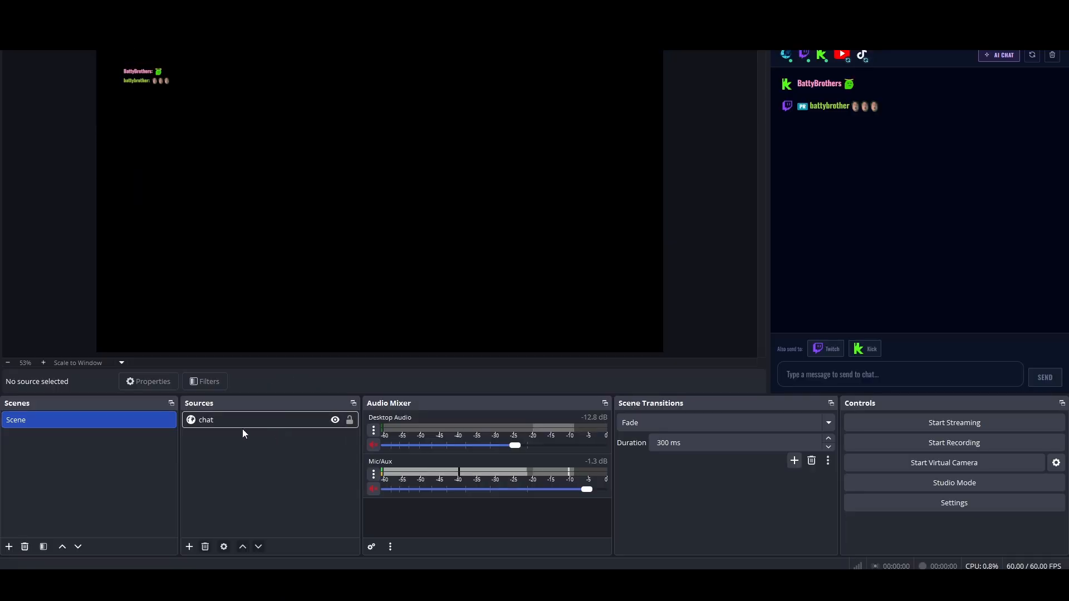
# - Add a new visible browser source named "cams" to the scene
pyautogui.click(190, 547)
pyautogui.click(241, 346)
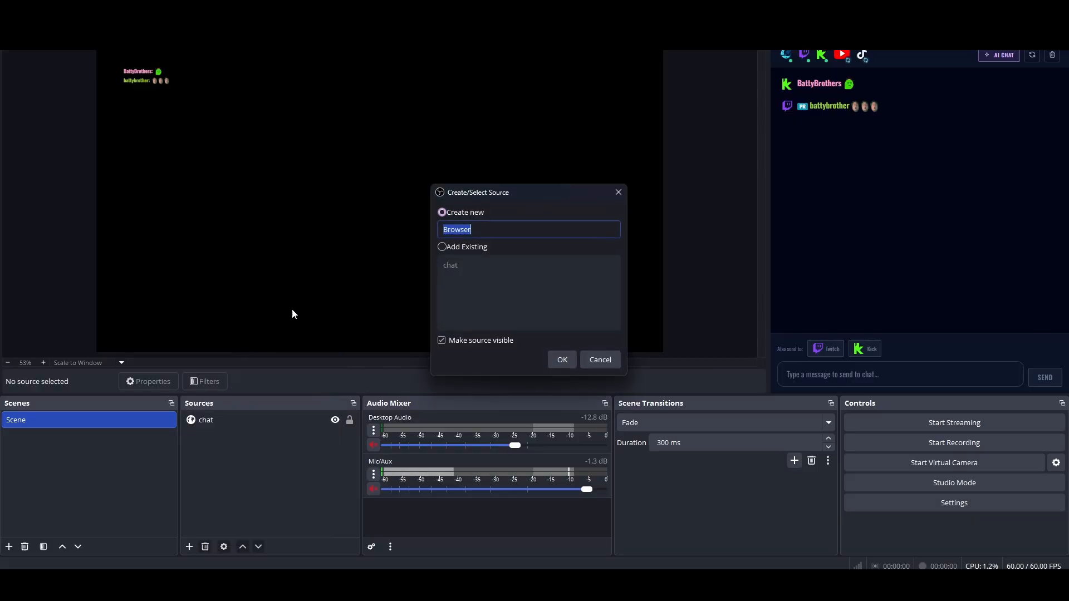
pyautogui.write('cams')
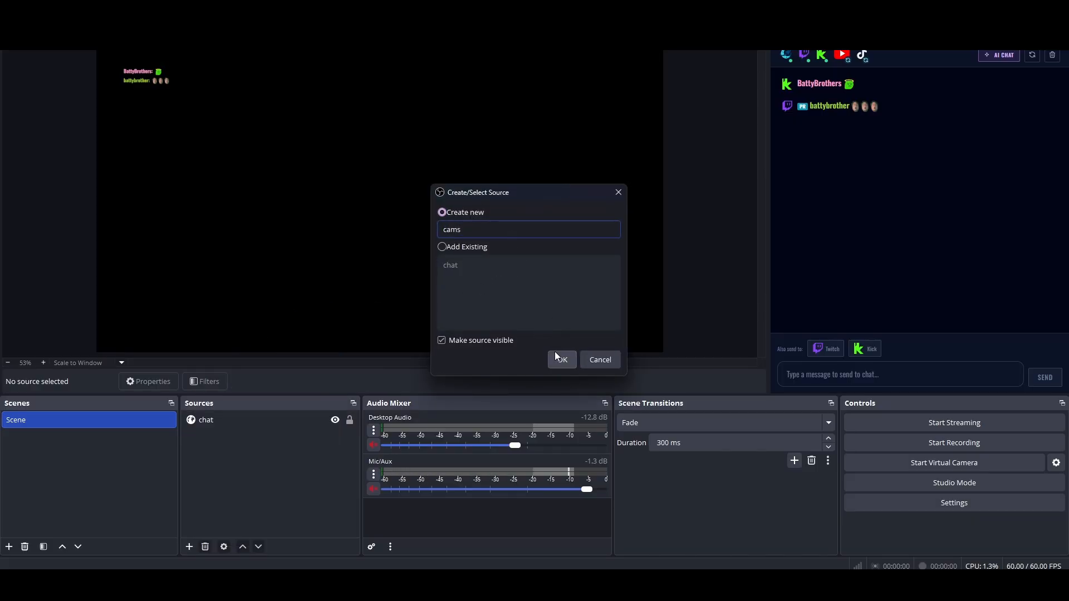
pyautogui.click(559, 359)
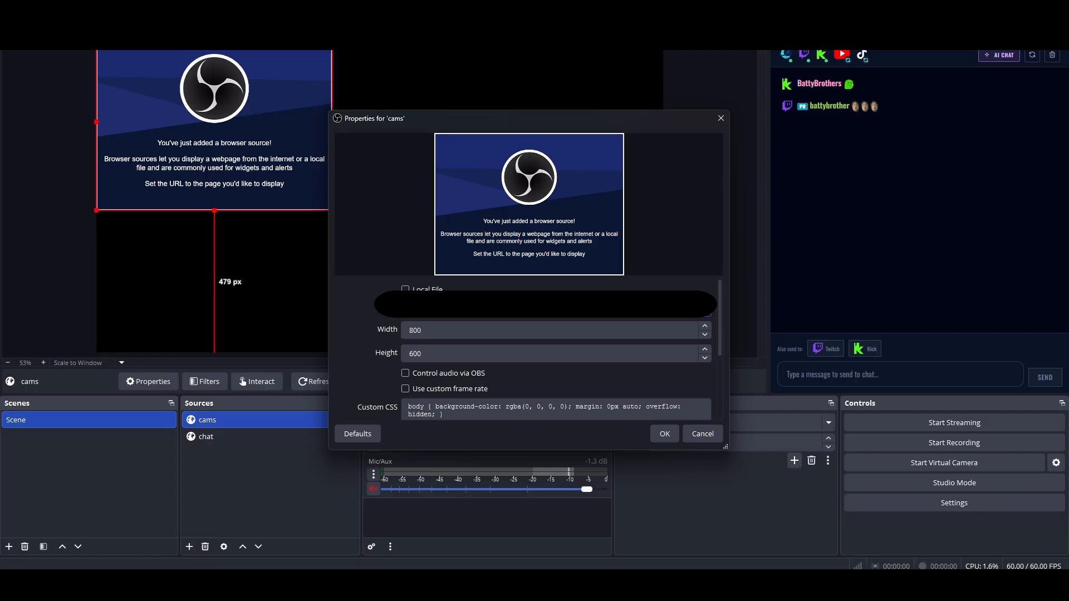
# - Set the "cams" browser source's width to 1080 and confirm its properties
pyautogui.moveTo(449, 327); pyautogui.dragTo(372, 326)
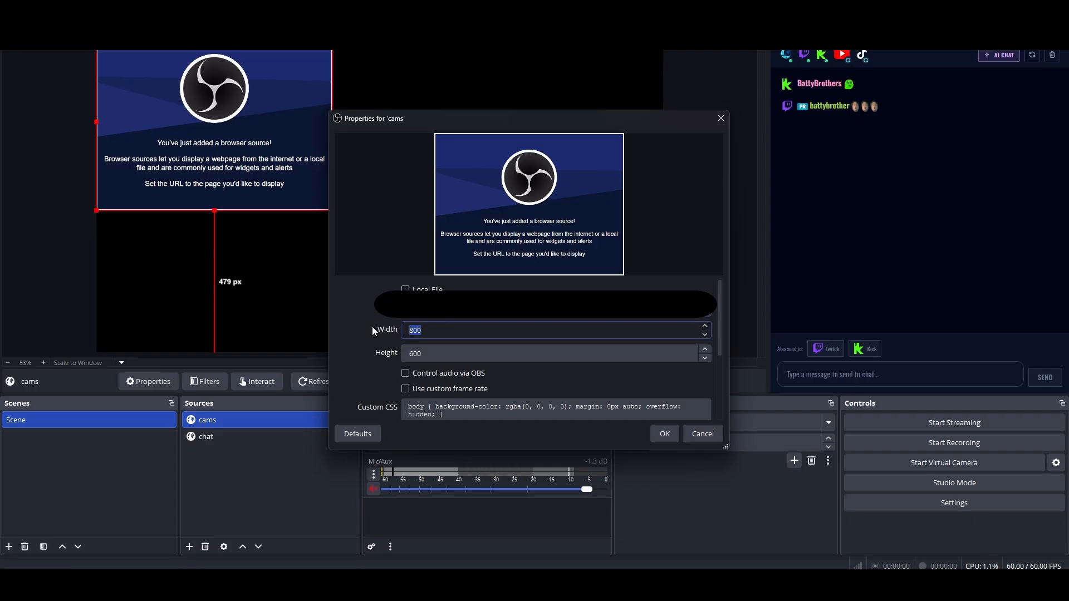
pyautogui.write('1080')
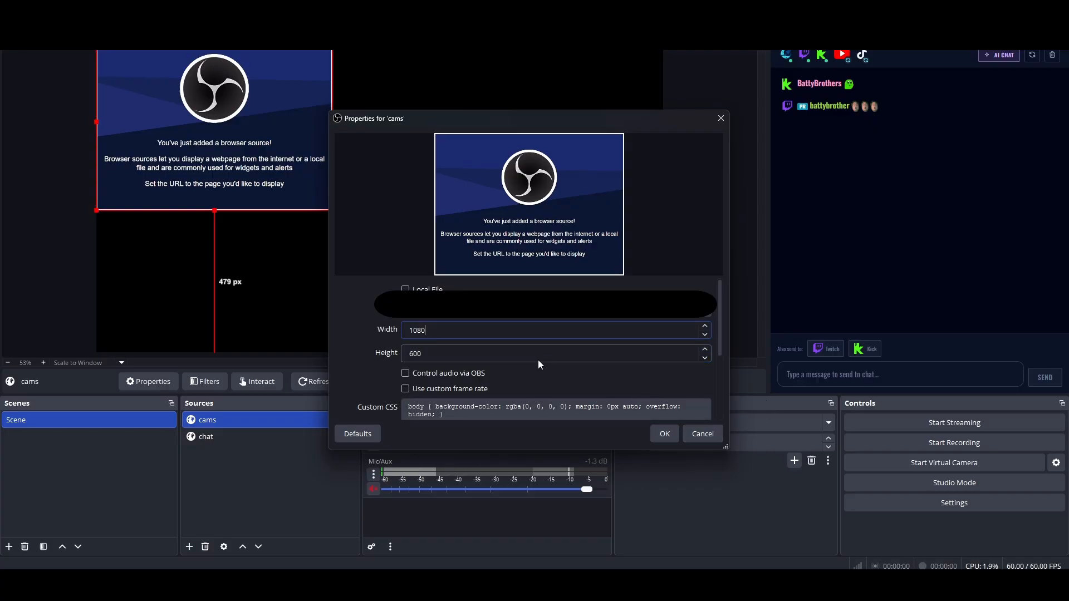
pyautogui.click(671, 437)
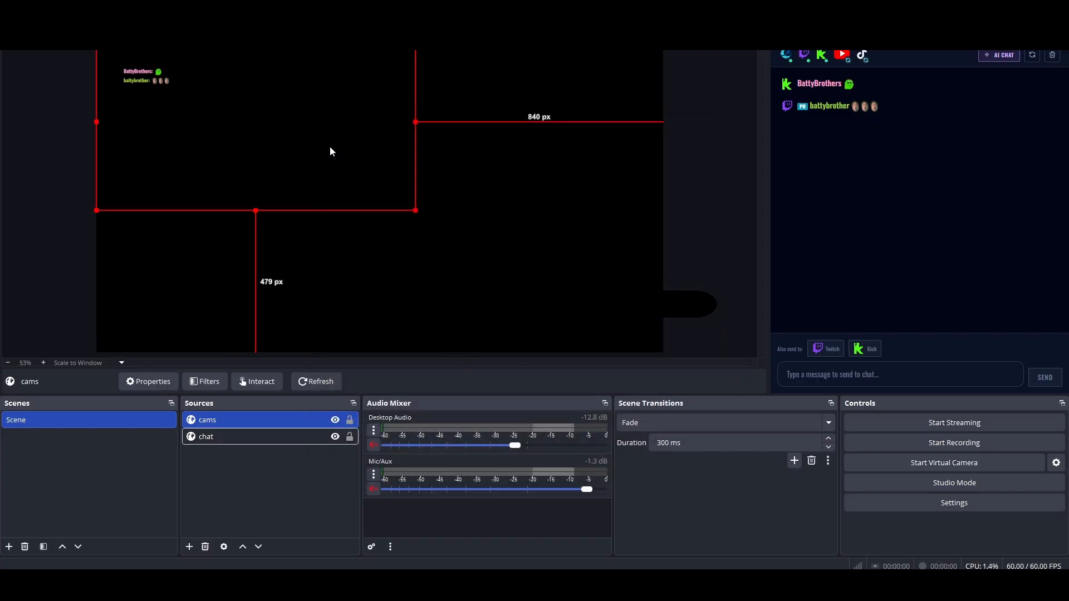
# - Reopen the "cams" source's properties and set its width to 1920 and height to 1080
pyautogui.click(229, 437)
pyautogui.click(218, 421)
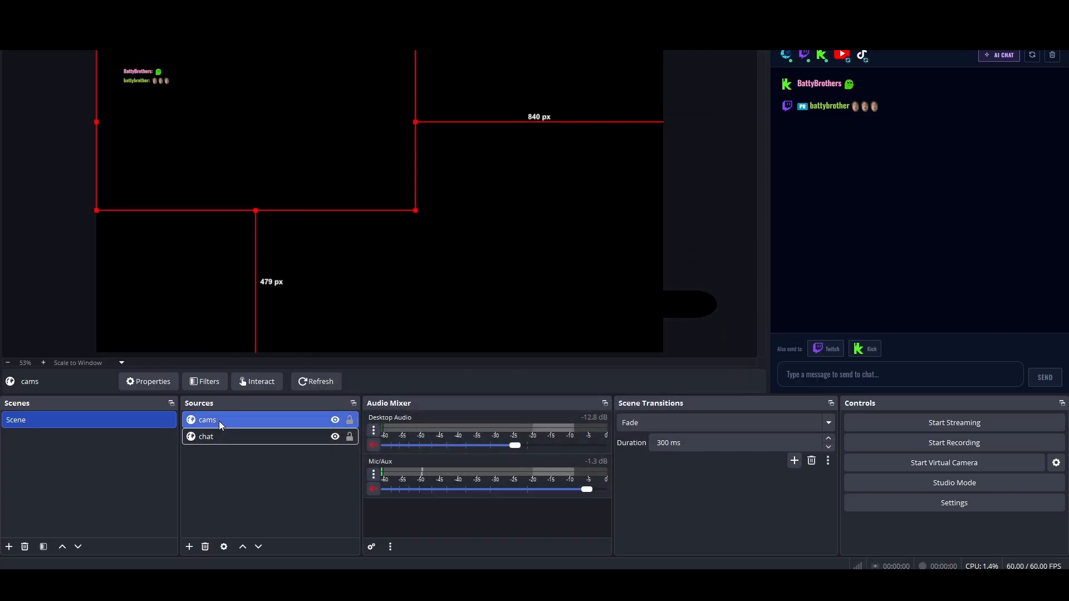
pyautogui.rightClick(236, 420)
pyautogui.click(238, 413)
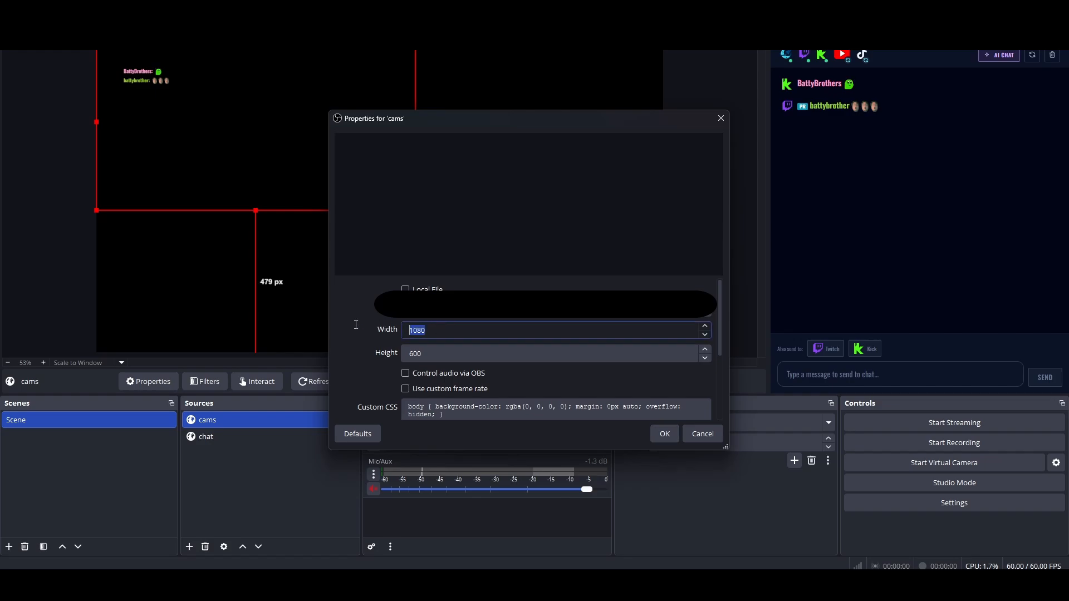
pyautogui.write('1920')
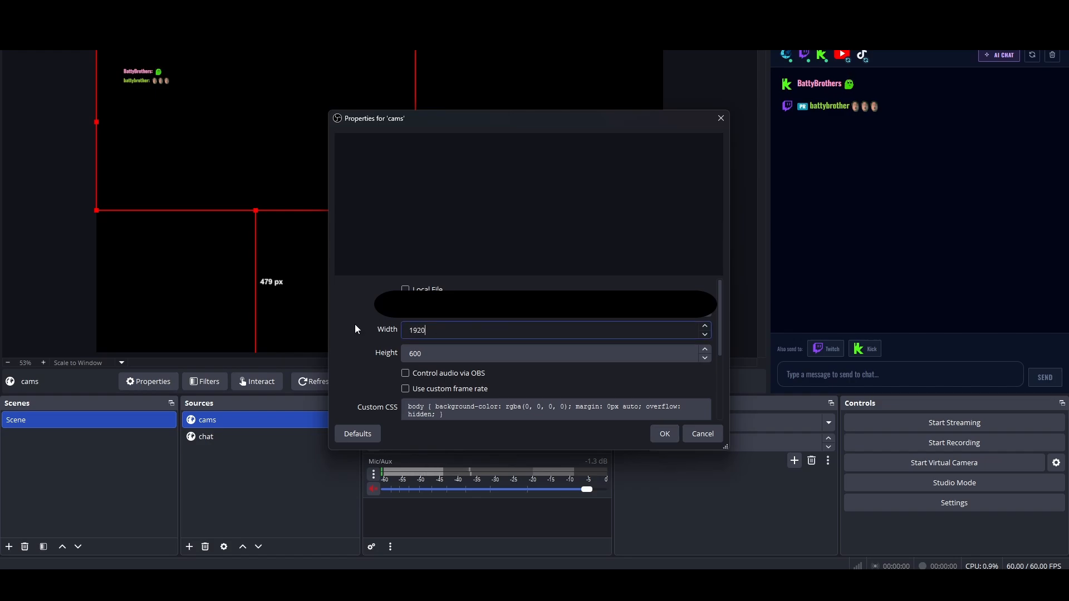
pyautogui.press('Tab')
pyautogui.write('1080')
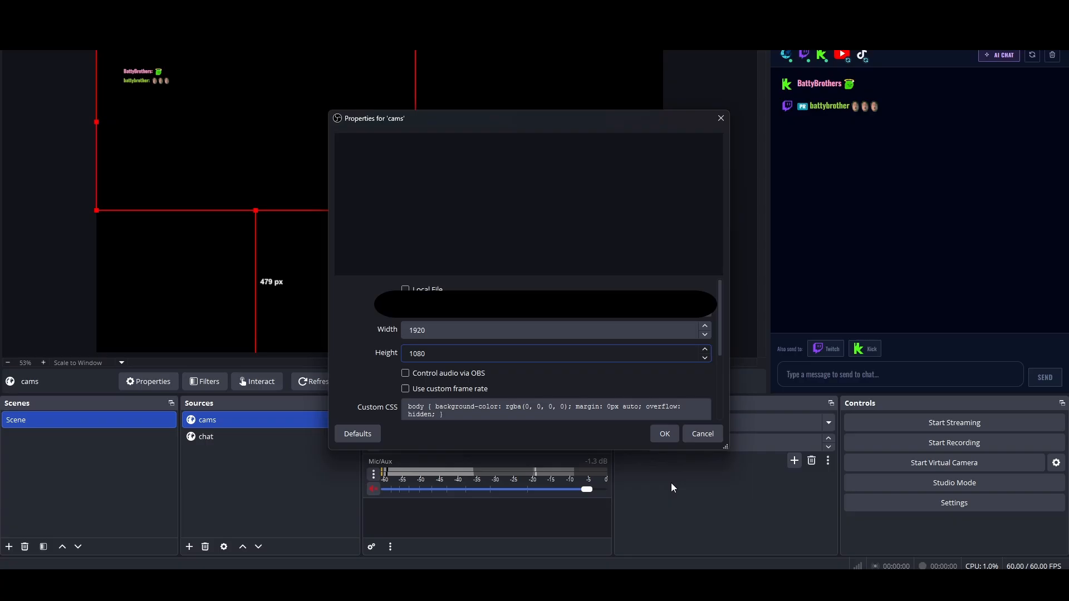
pyautogui.click(664, 433)
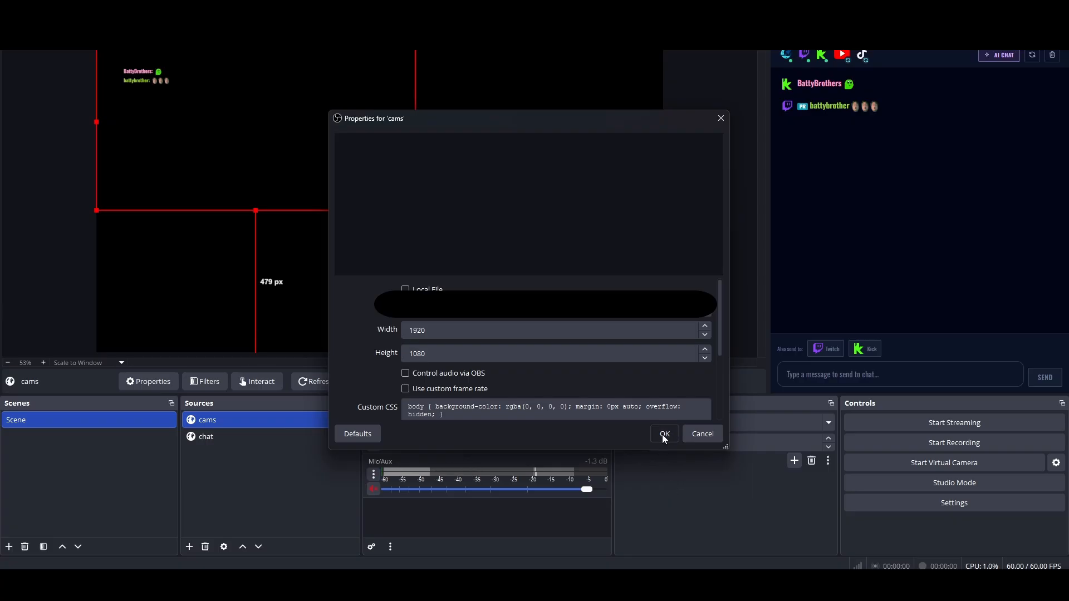
pyautogui.hotkey('alt', 'Tab')
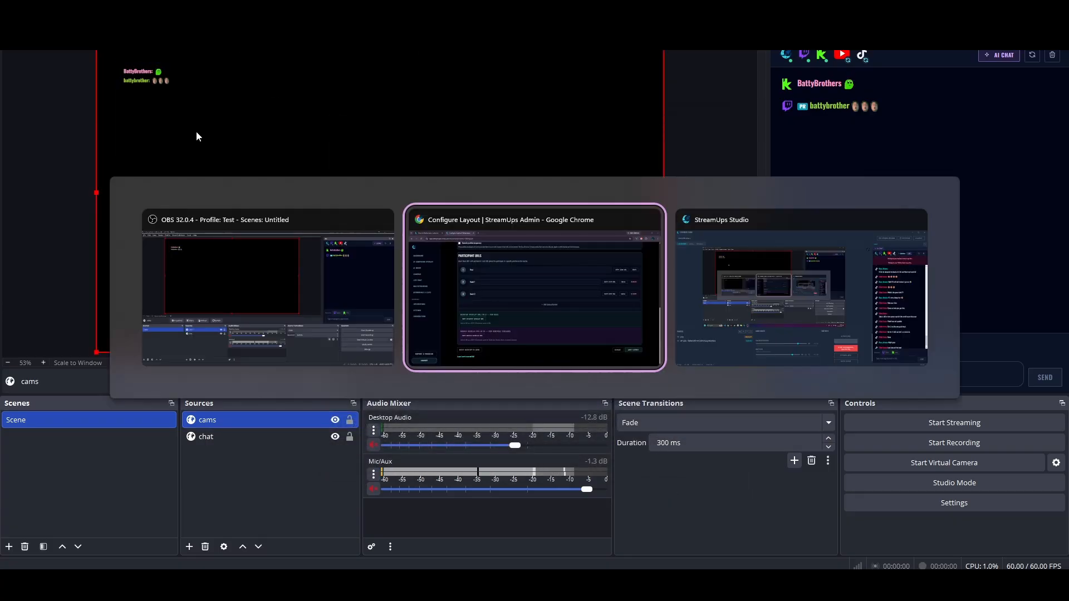
pyautogui.scroll(-3, 500, 275)
pyautogui.hotkey('alt', 'Tab')
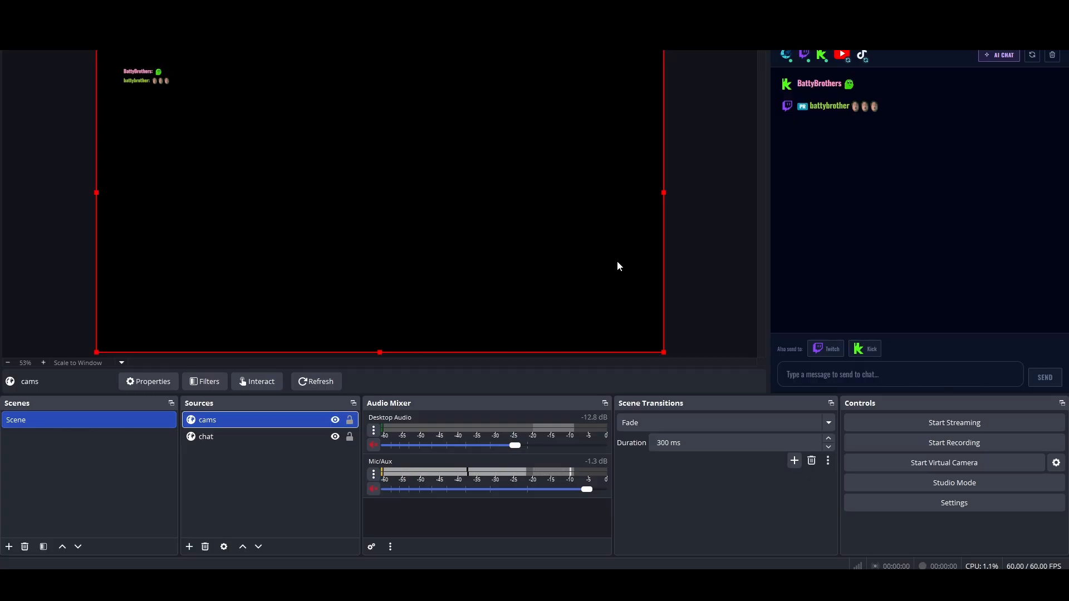
# - Move the "cams" source below the "chat" source in the scene's source order
pyautogui.click(302, 483)
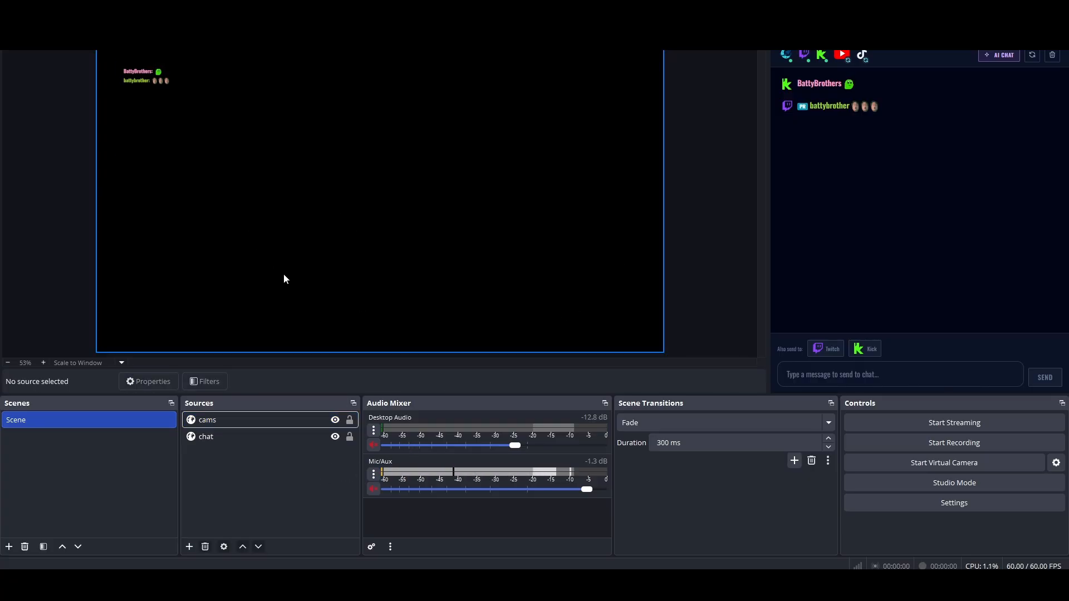
pyautogui.click(209, 437)
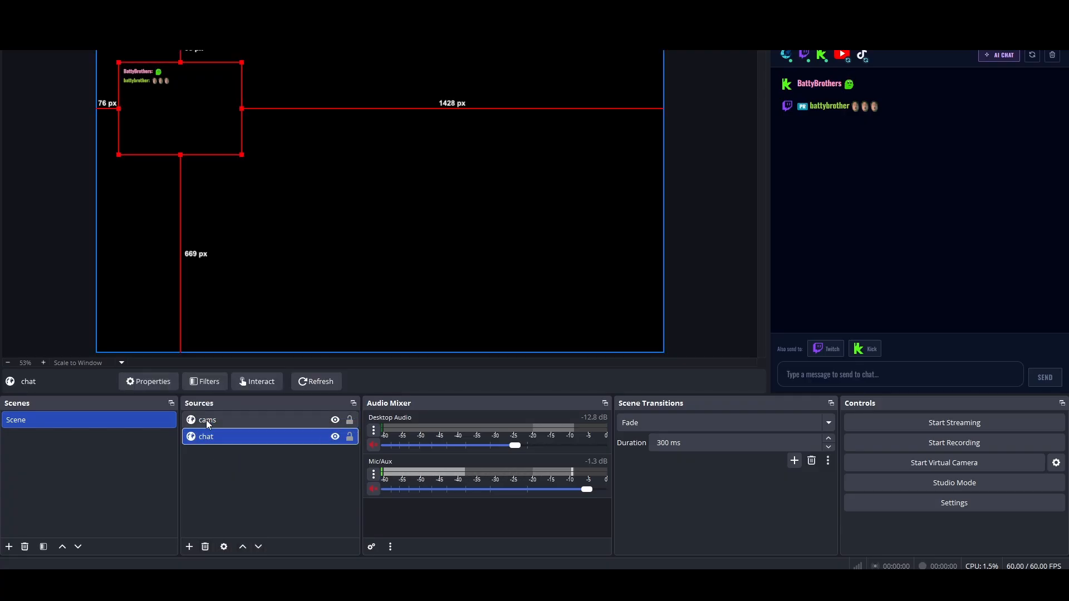
pyautogui.moveTo(209, 422); pyautogui.dragTo(209, 453)
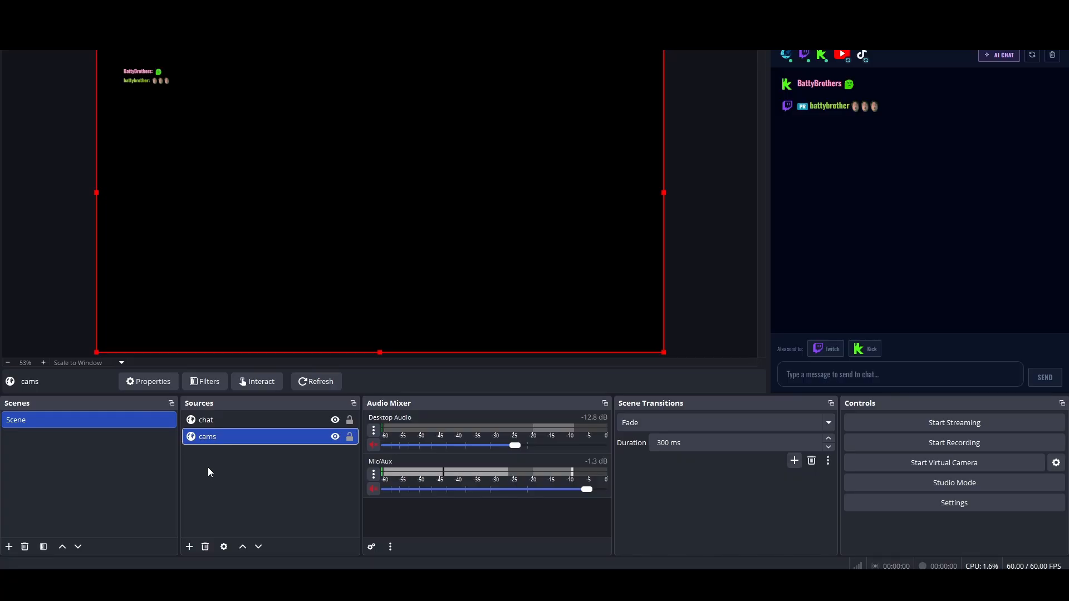
pyautogui.click(208, 468)
# - Switch to the StreamUps layout page in Chrome, copy the Host join URL, and open it in a new tab to join the room
pyautogui.hotkey('alt', 'Tab')
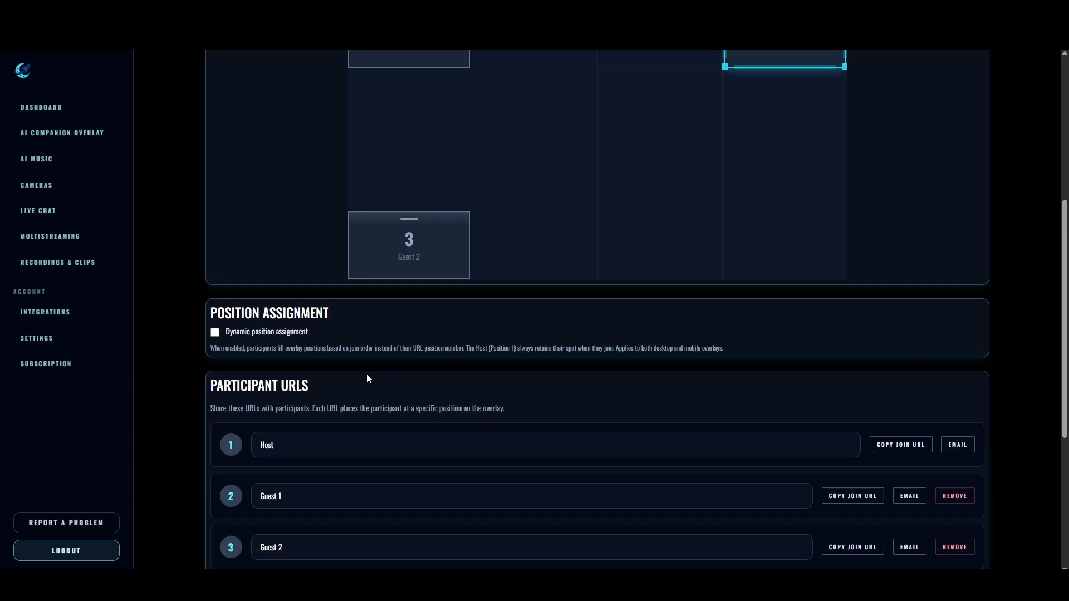
pyautogui.scroll(-5, 330, 375)
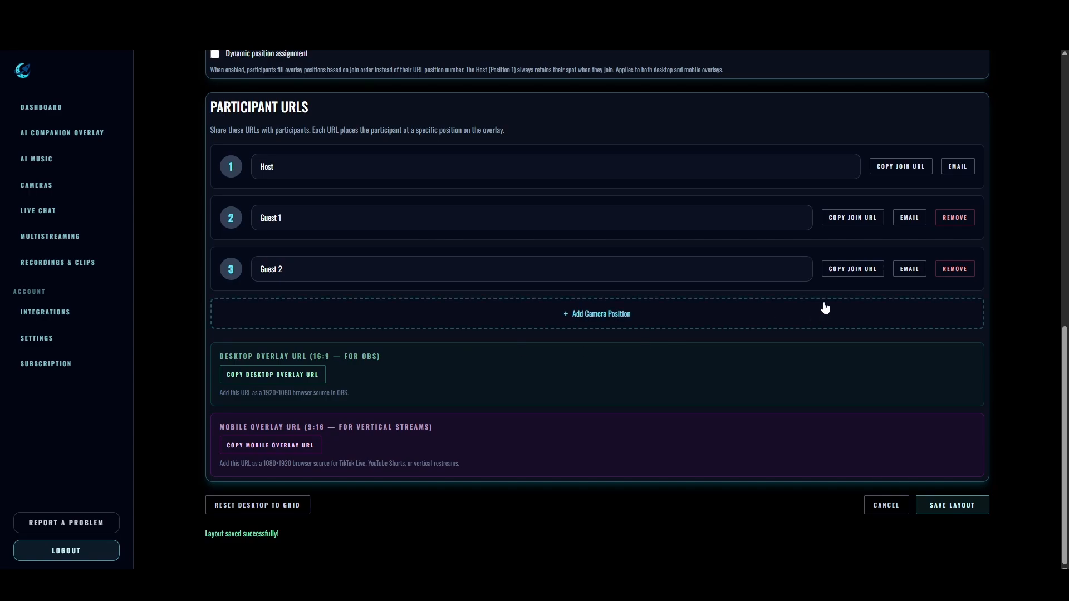
pyautogui.scroll(2, 824, 304)
pyautogui.click(904, 277)
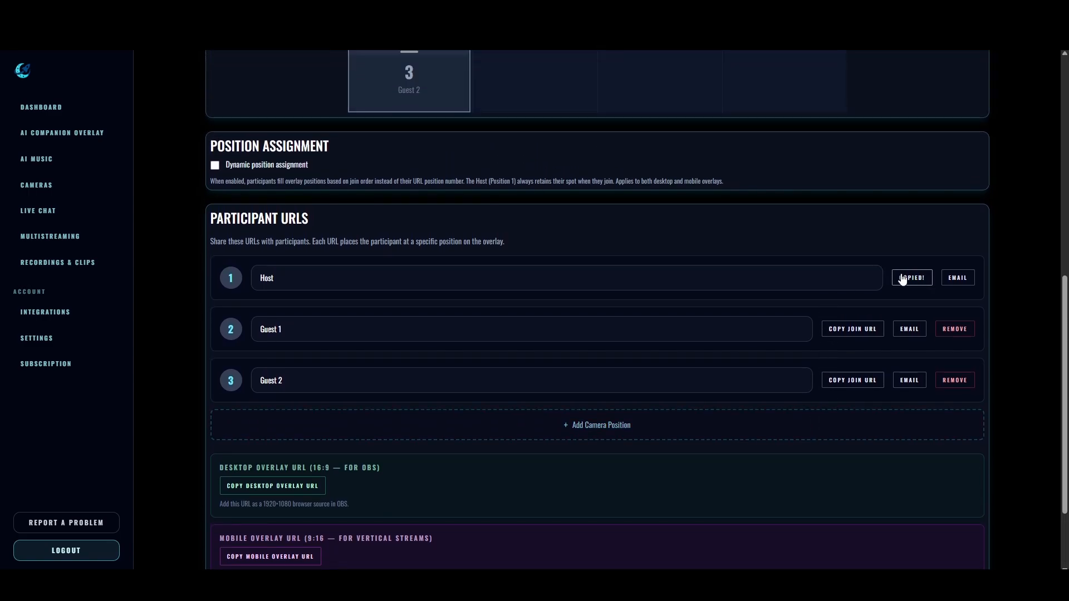
pyautogui.hotkey('ctrl', 't')
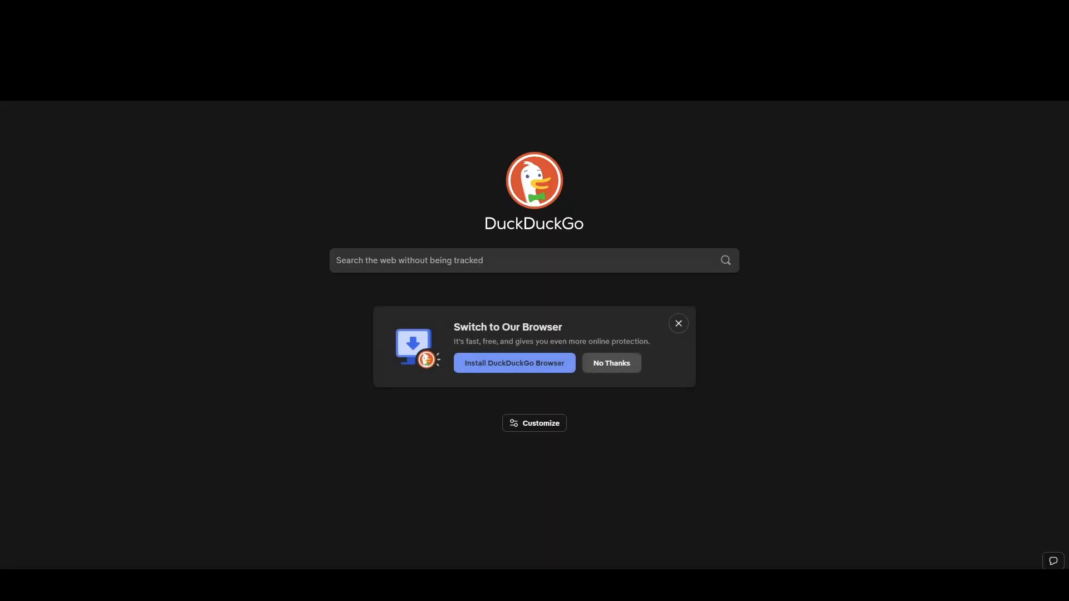
pyautogui.press('Return')
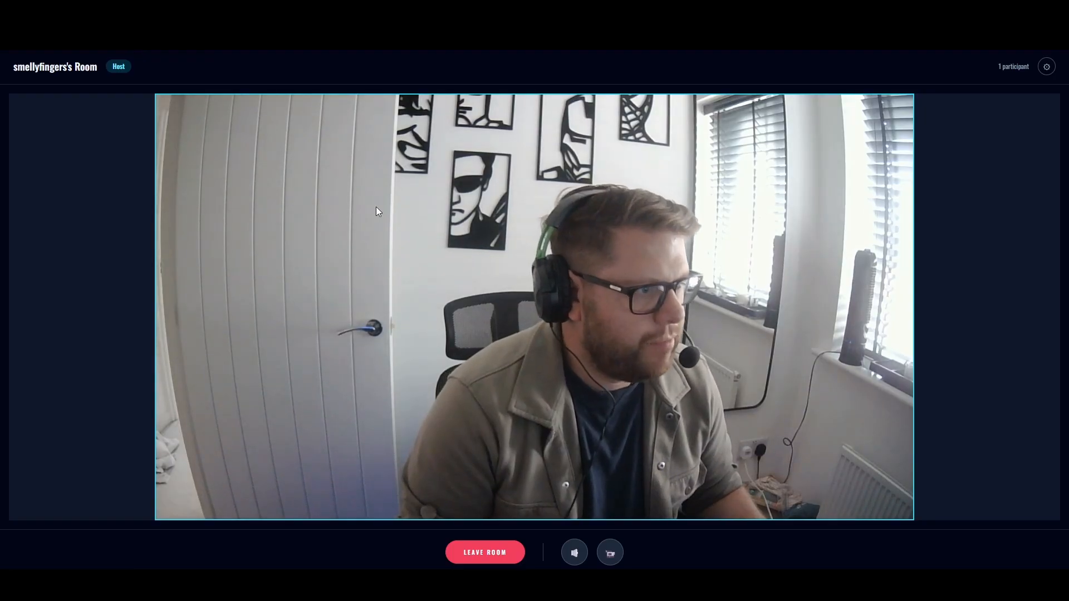
# - Switch to OBS Studio and move the chat source under the host camera, about 31 px from the canvas's left edge and 292 px from its top
pyautogui.hotkey('alt', 'Tab')
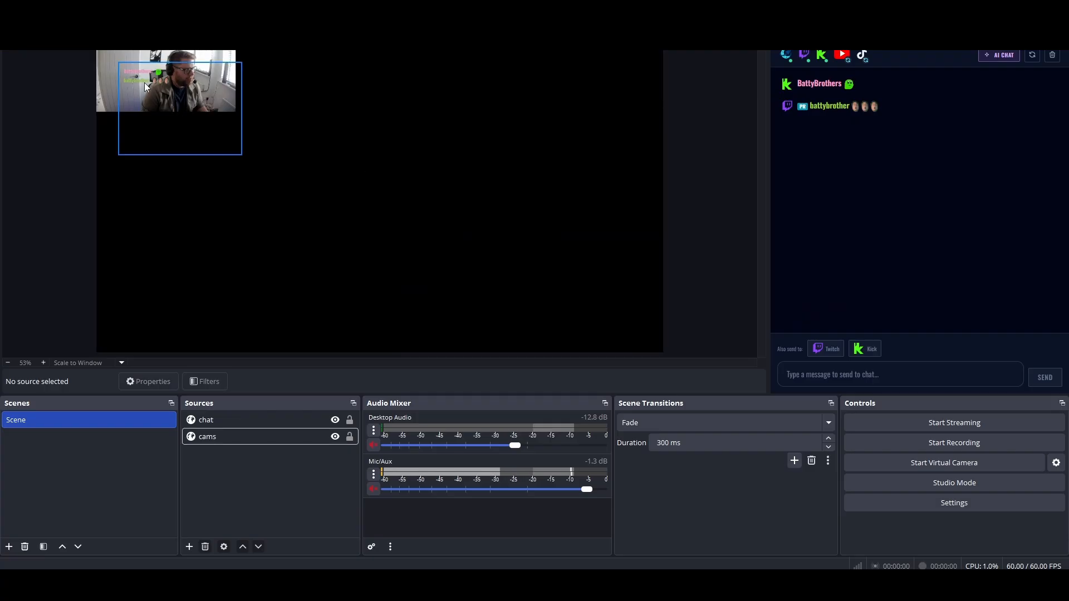
pyautogui.click(158, 88)
pyautogui.moveTo(158, 88); pyautogui.dragTo(145, 145)
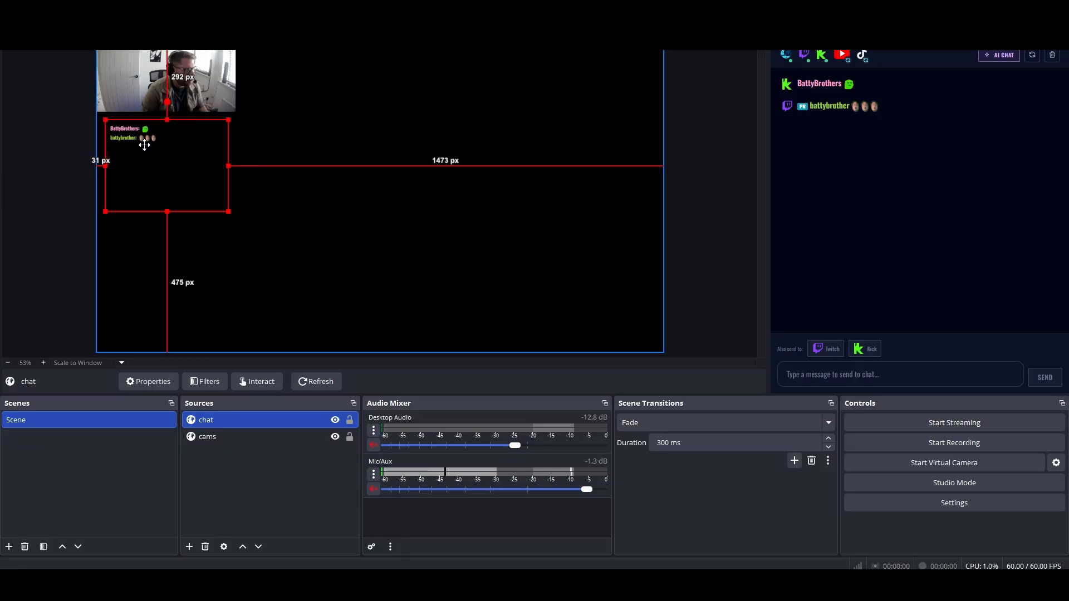
pyautogui.click(298, 182)
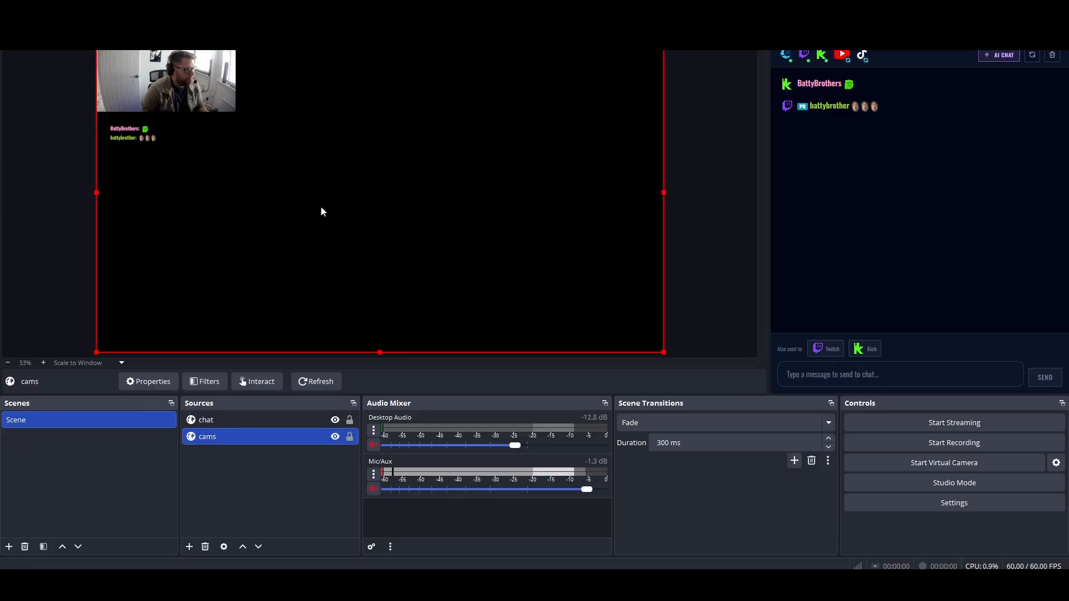
# - Join the room as Guest 1 through its join URL in a new Chrome tab, mute the microphone, and return to OBS Studio
pyautogui.hotkey('alt', 'Tab')
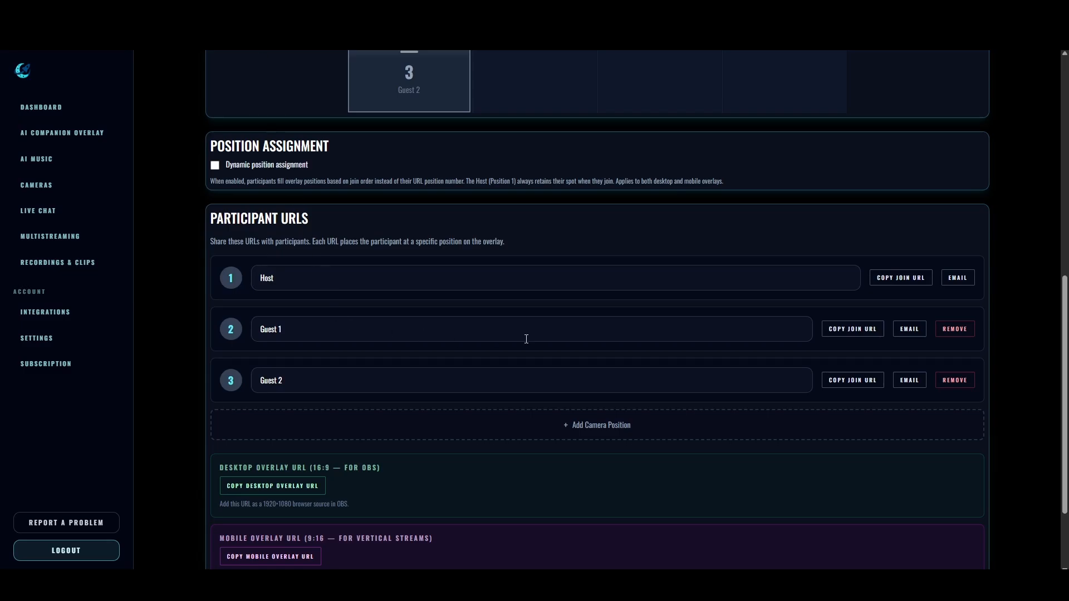
pyautogui.click(860, 337)
pyautogui.hotkey('ctrl', 't')
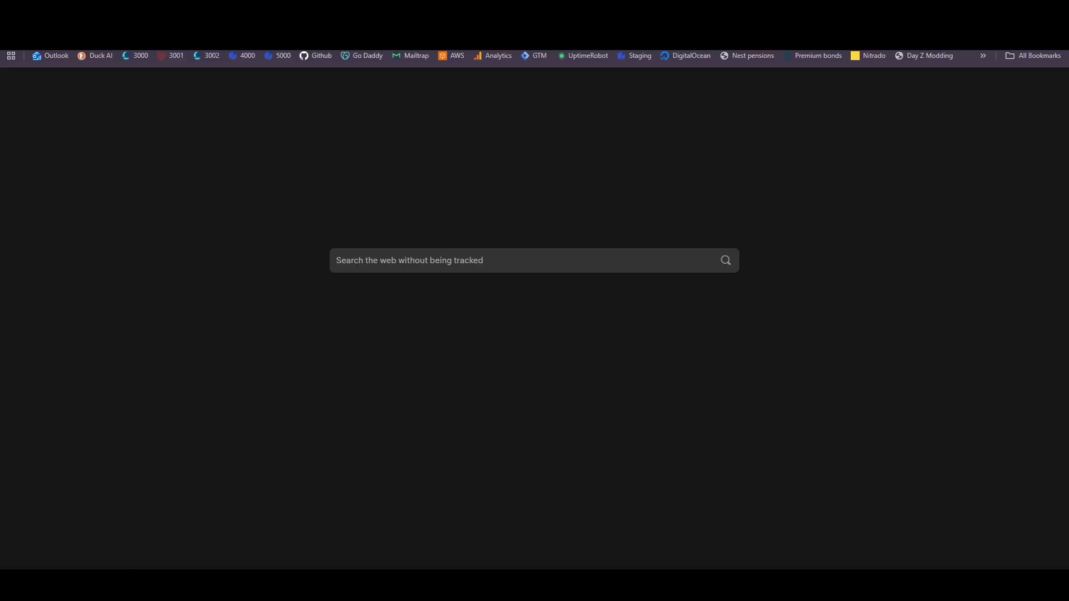
pyautogui.hotkey('ctrl', 'v')
pyautogui.press('Return')
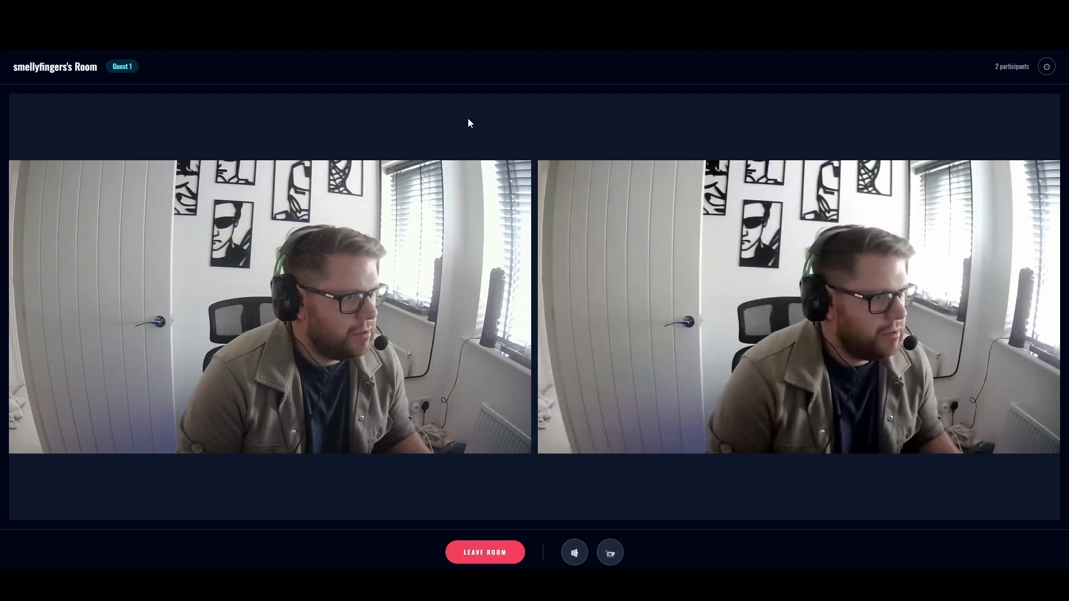
pyautogui.click(573, 552)
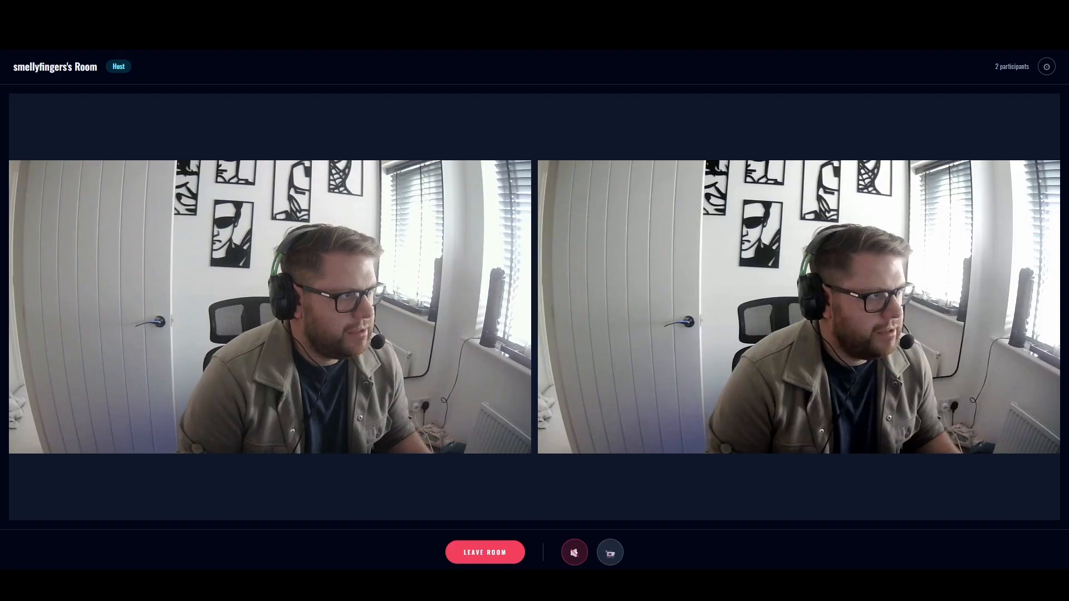
pyautogui.hotkey('alt', 'Tab')
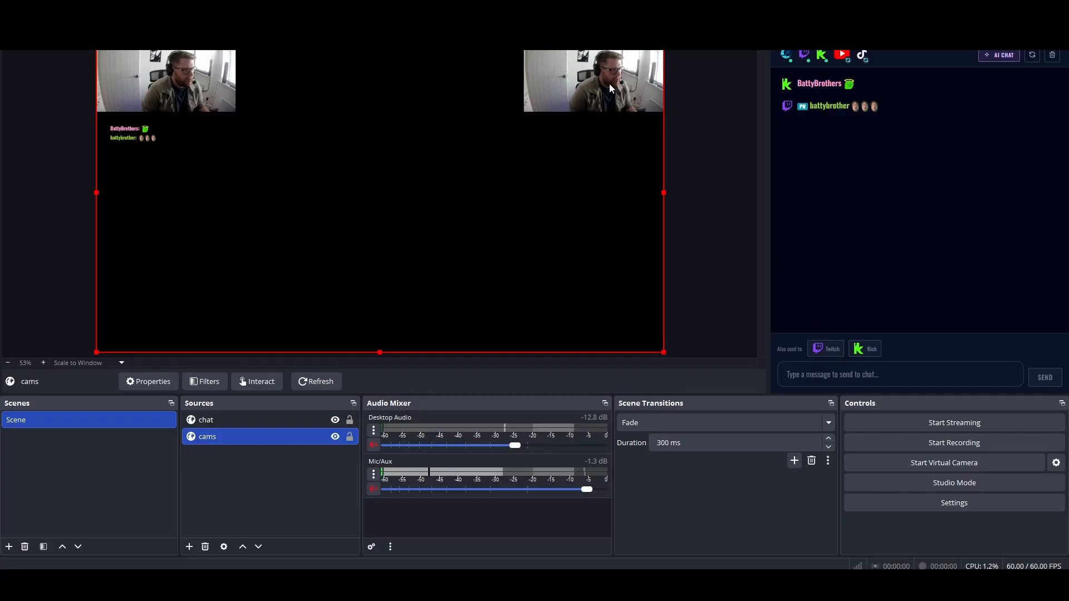
# - Join the room as Guest 2 through its join URL in another Chrome tab, mute the microphone, and return to OBS Studio
pyautogui.hotkey('alt', 'Tab')
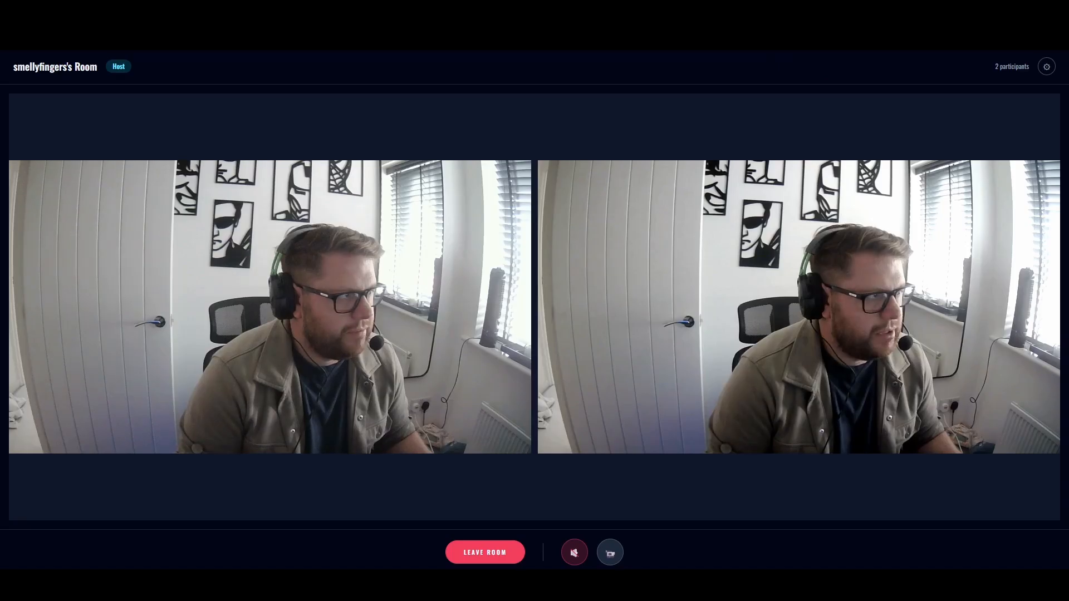
pyautogui.click(215, 10)
pyautogui.click(843, 380)
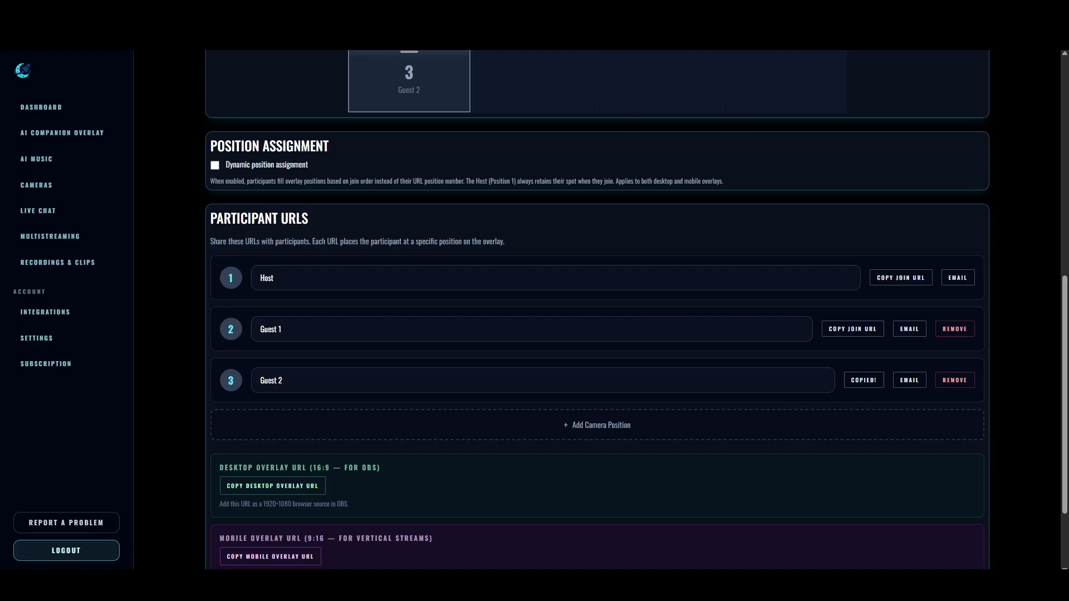
pyautogui.click(412, 9)
pyautogui.hotkey('ctrl', 'v')
pyautogui.press('Return')
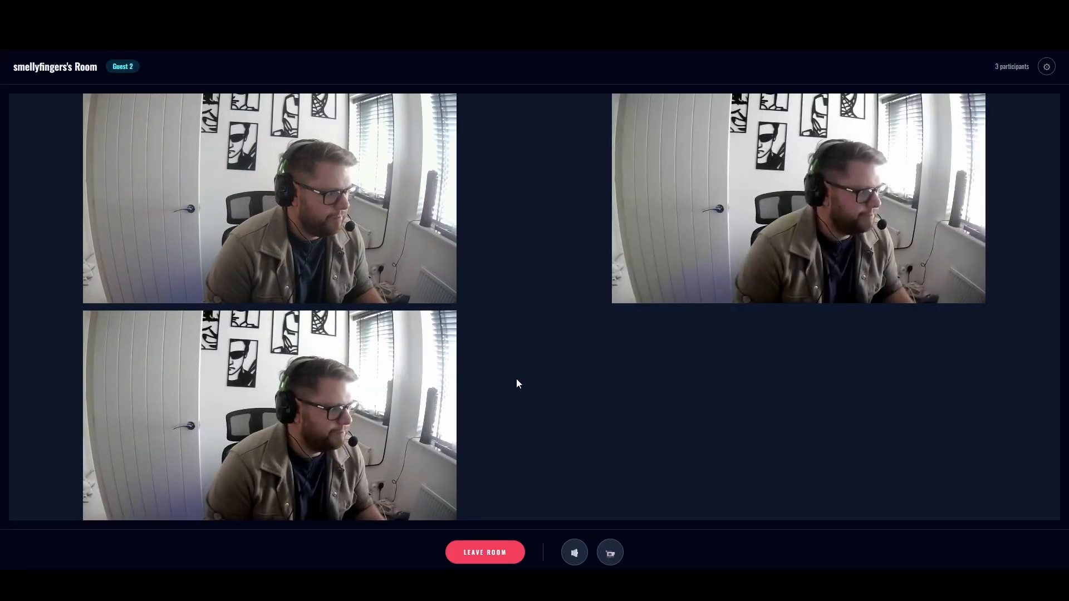
pyautogui.click(574, 553)
pyautogui.hotkey('alt', 'Tab')
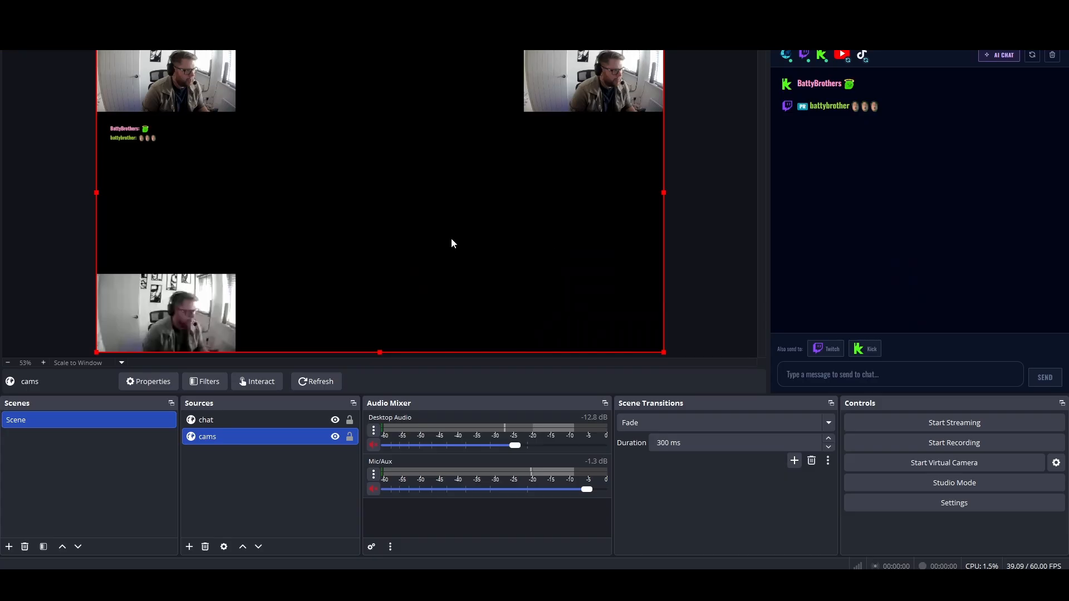